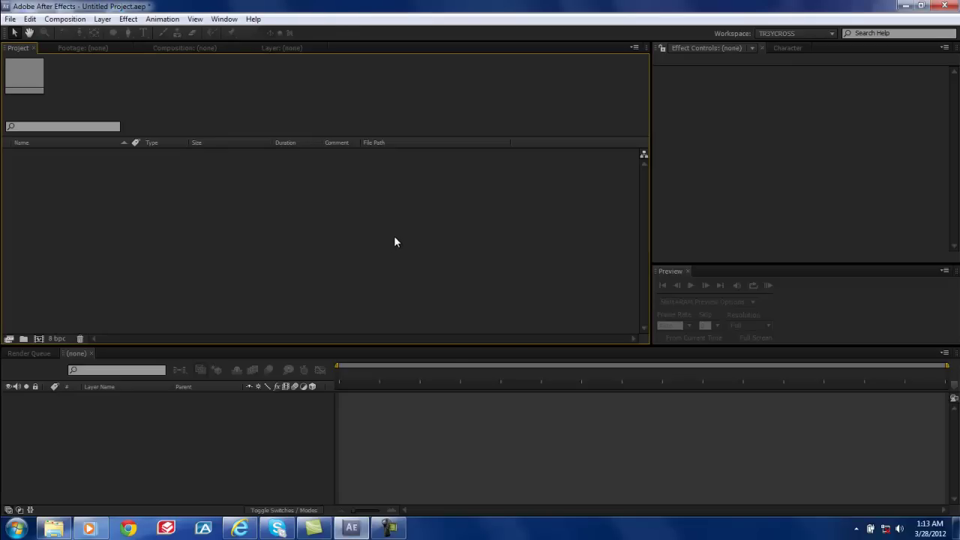
Import FMABrotherhood Opening 1 HD.mp4 and open it in the Footage panel
double_click(397, 242)
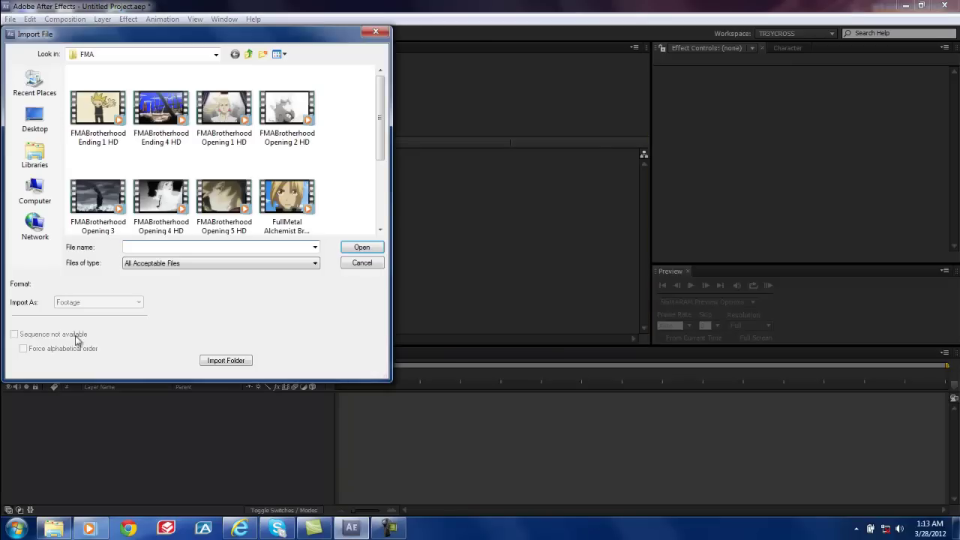
double_click(225, 124)
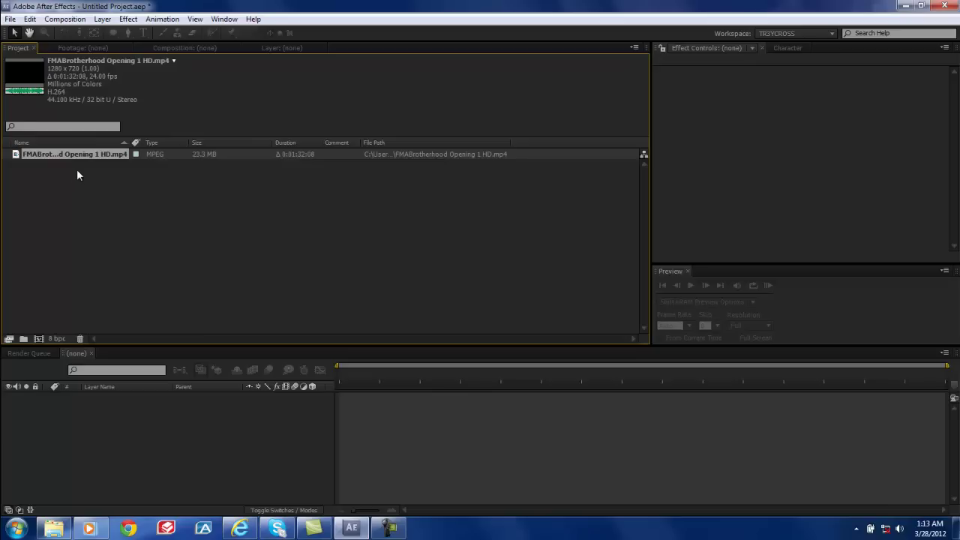
double_click(77, 155)
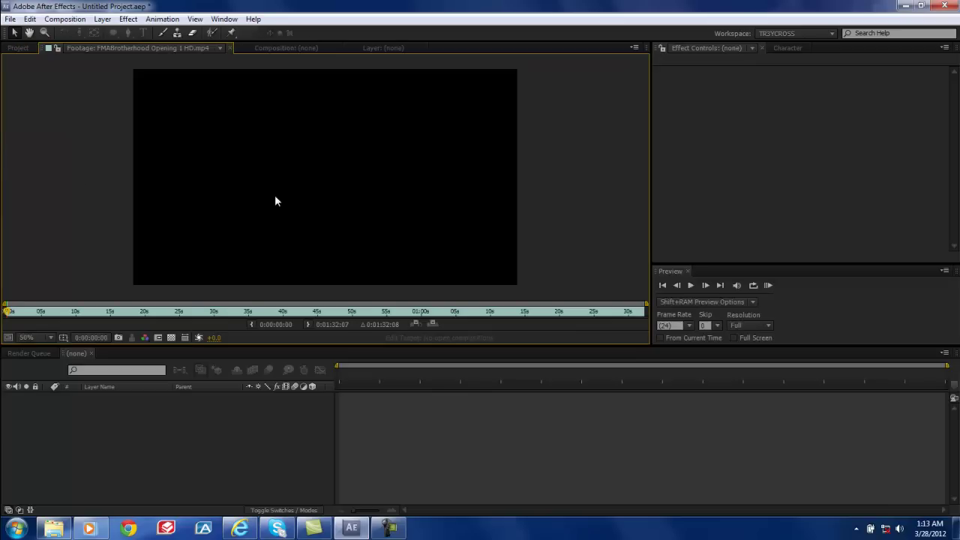
Trim the clip with In at 0:00:28:14 and Out at 0:00:29:15
left_click_drag(217, 318, 206, 315)
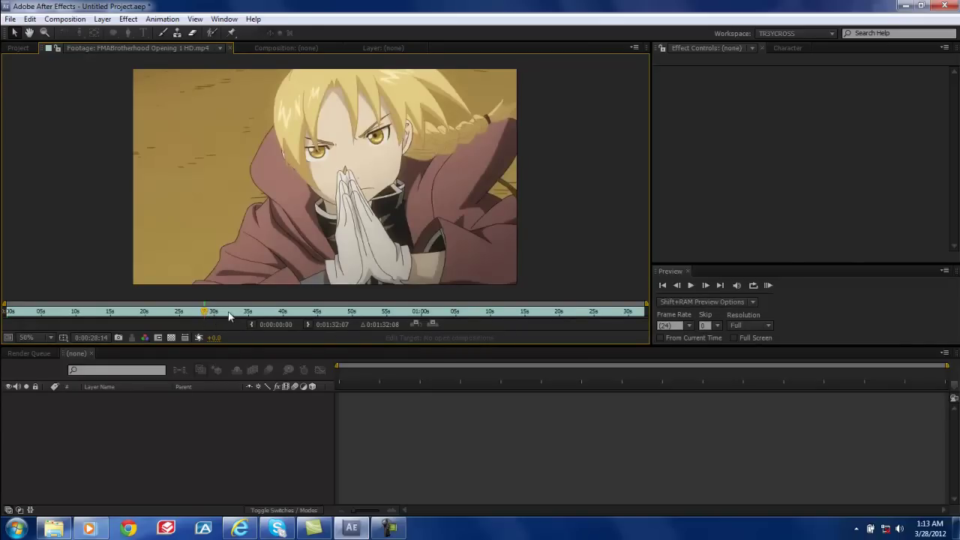
left_click(252, 325)
left_click_drag(205, 314, 214, 315)
left_click(306, 325)
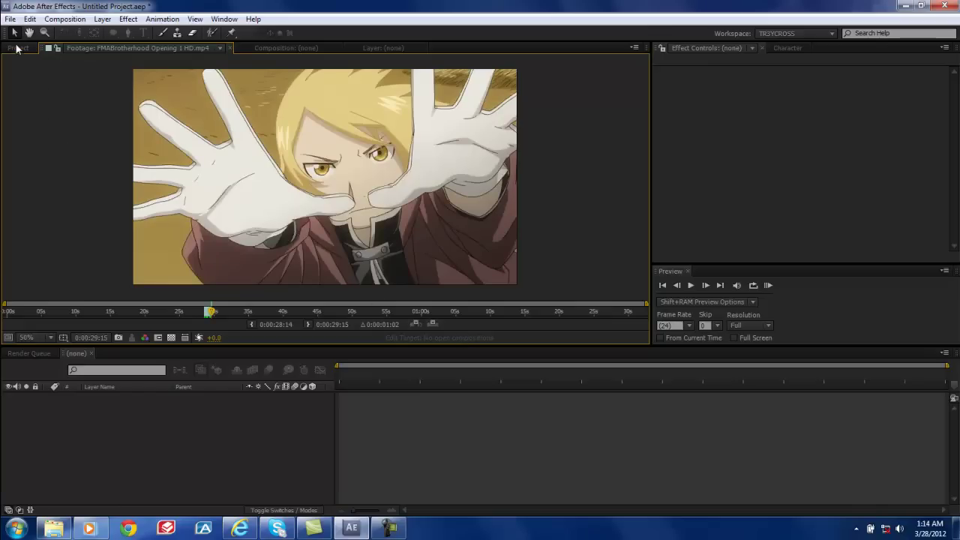
Create a new 1280×720, 29.97 fps composition, Comp 1
left_click(65, 19)
left_click(75, 33)
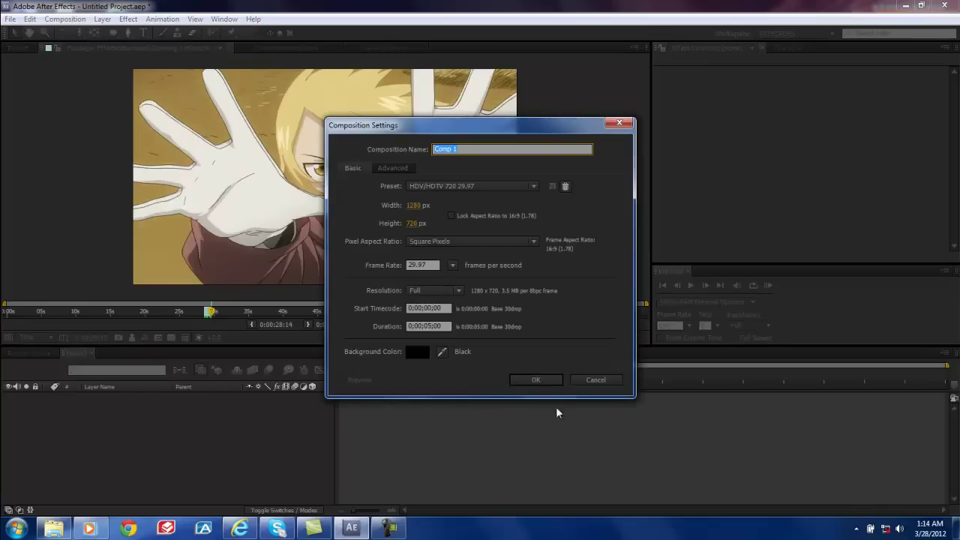
left_click(536, 380)
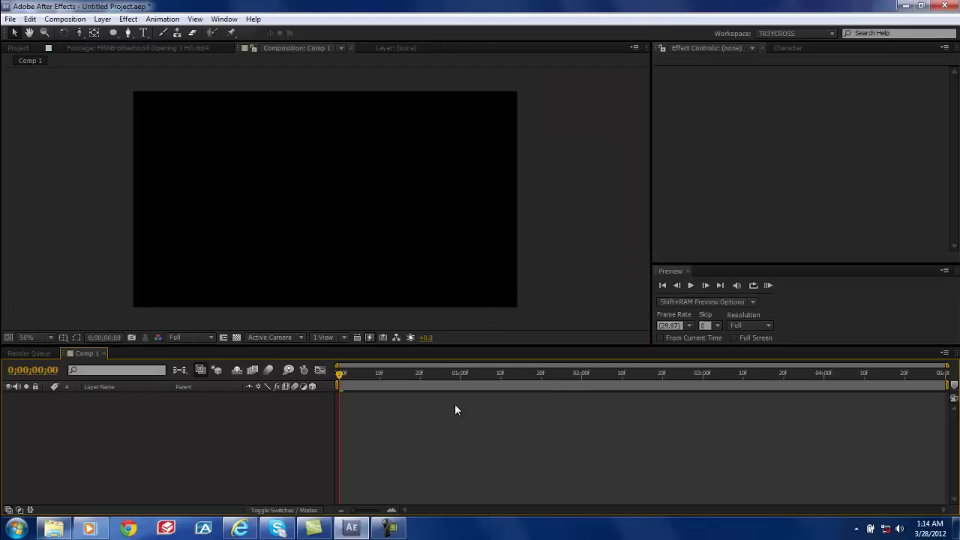
Overlay-edit the trimmed FMA clip into Comp 1
left_click(157, 47)
left_click(432, 324)
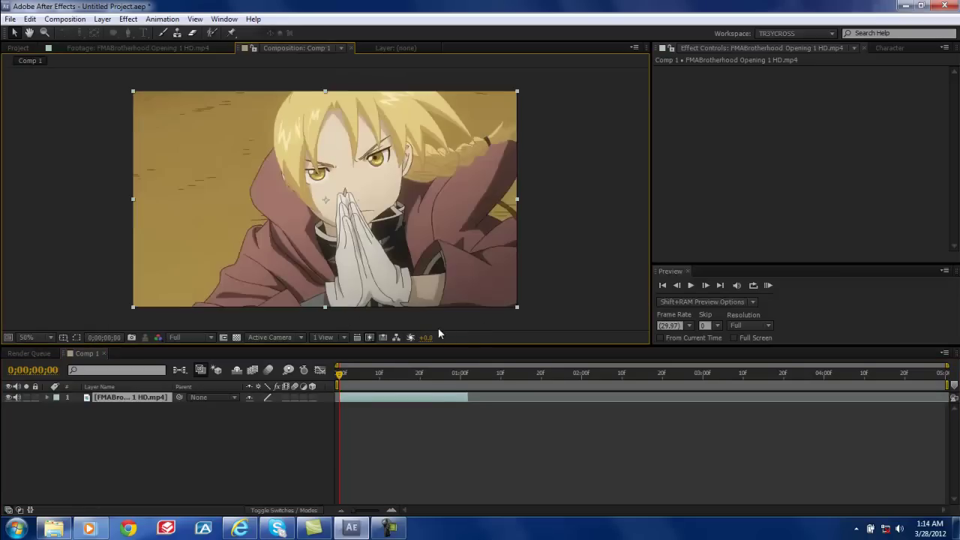
left_click(107, 48)
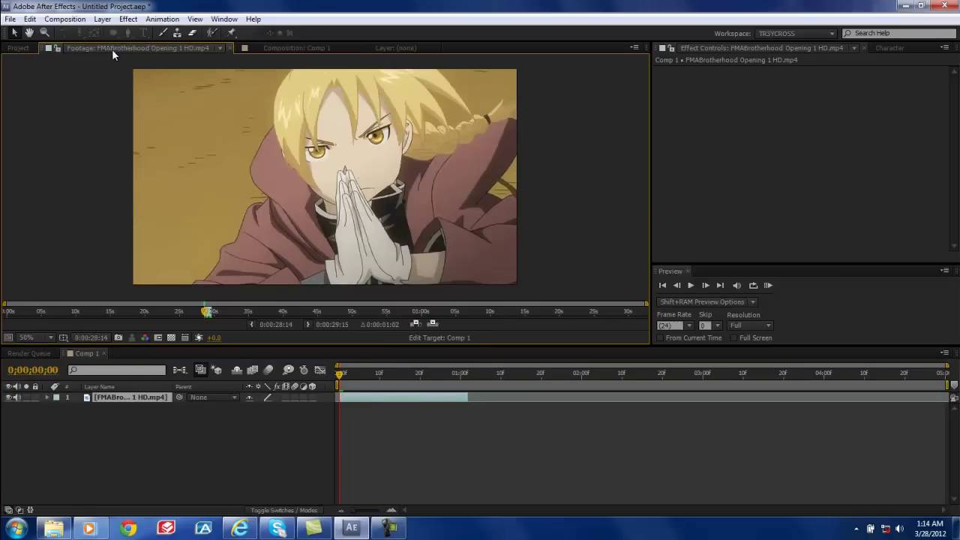
Scrub Comp 1 from frame 4 to frame 25 to preview the clip
left_click(380, 378)
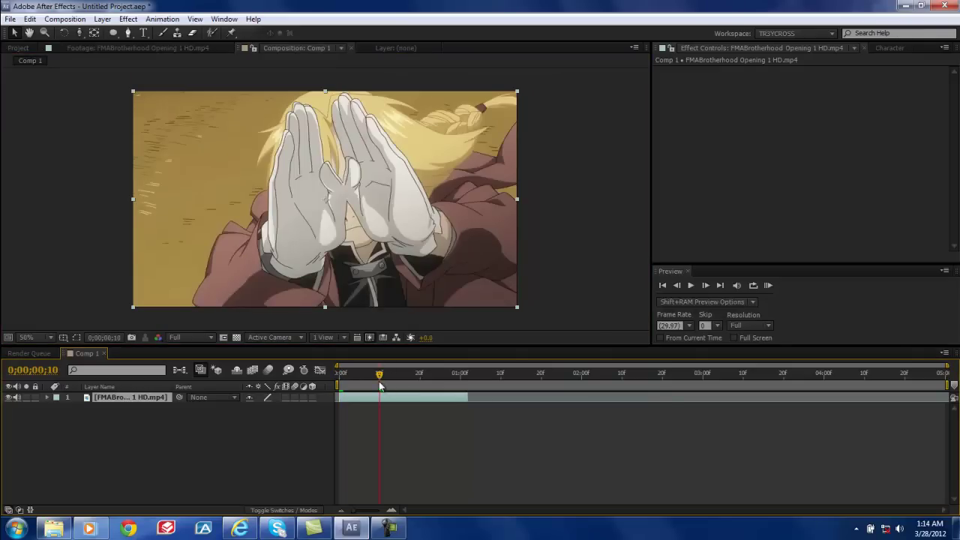
mouse_move(380, 378)
left_mouse_down()
mouse_move(446, 381)
mouse_move(376, 379)
left_mouse_up()
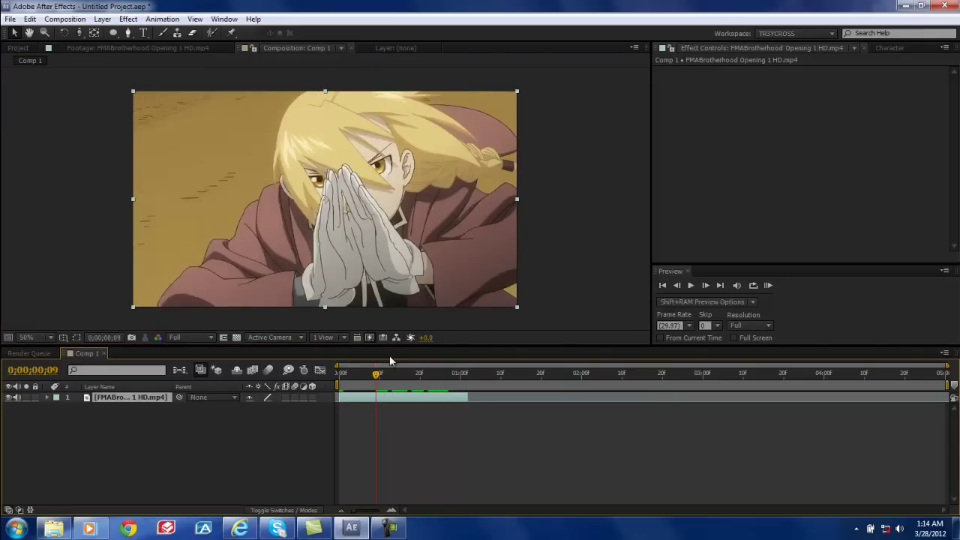
left_click(356, 373)
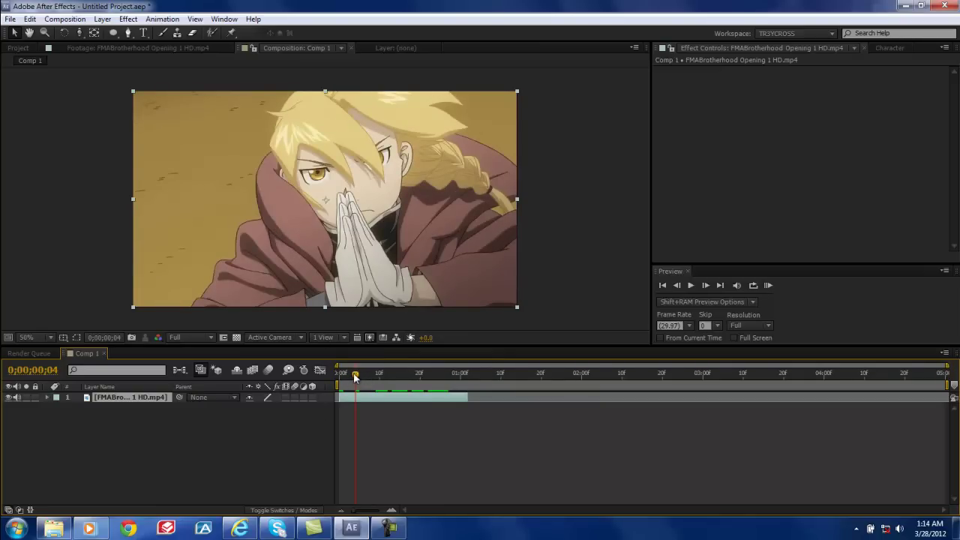
left_click_drag(357, 378, 387, 387)
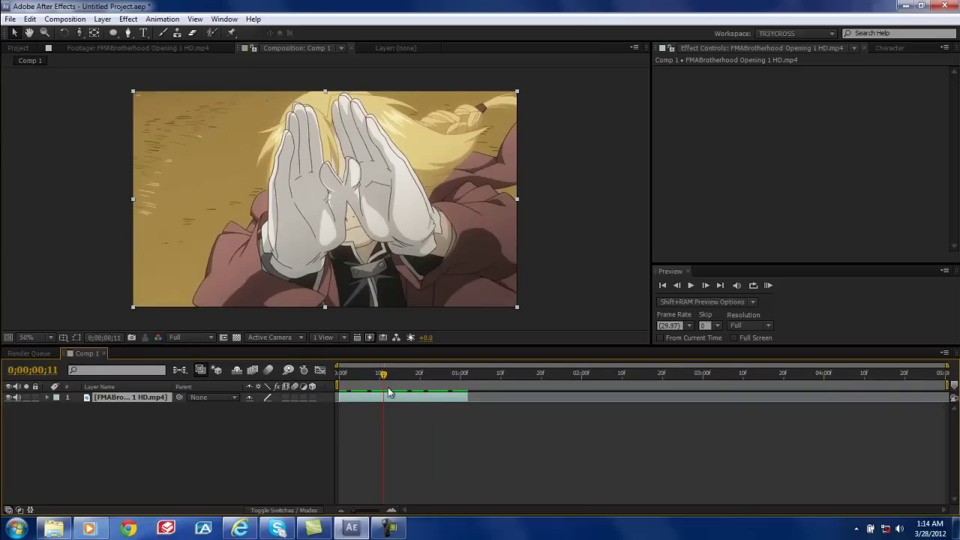
left_click_drag(380, 370, 439, 372)
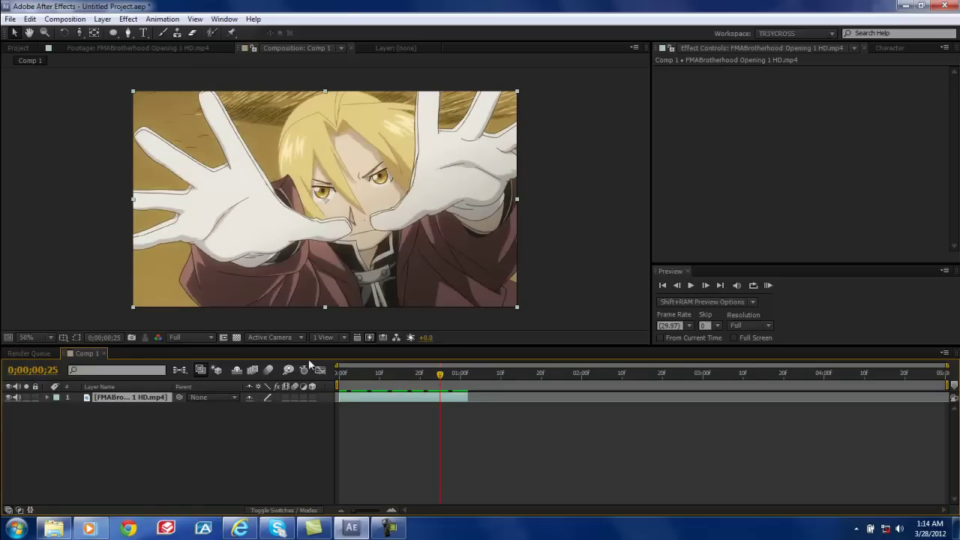
Add a Camera 1 layer using the 35mm lens preset
left_click(103, 19)
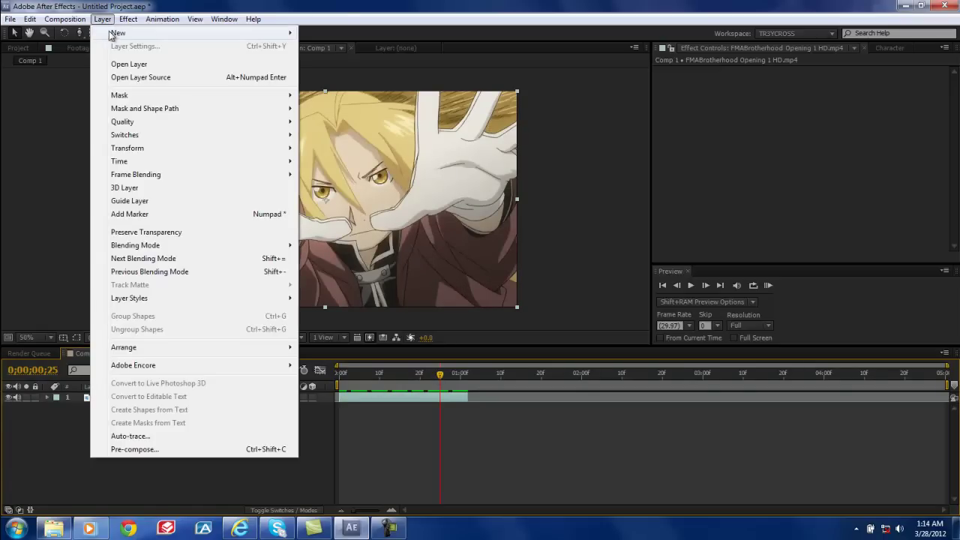
mouse_move(114, 32)
left_click(323, 75)
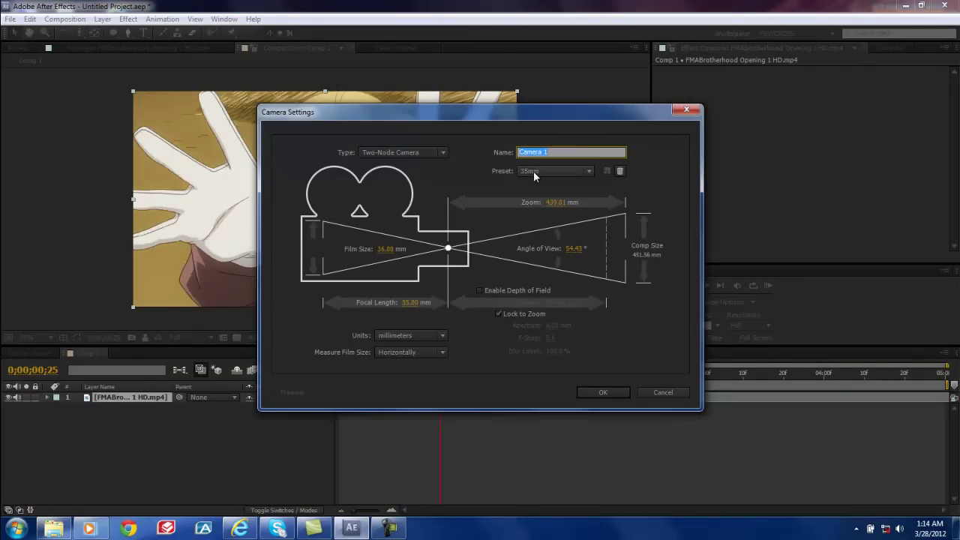
left_click(533, 171)
left_click(573, 173)
key("Return")
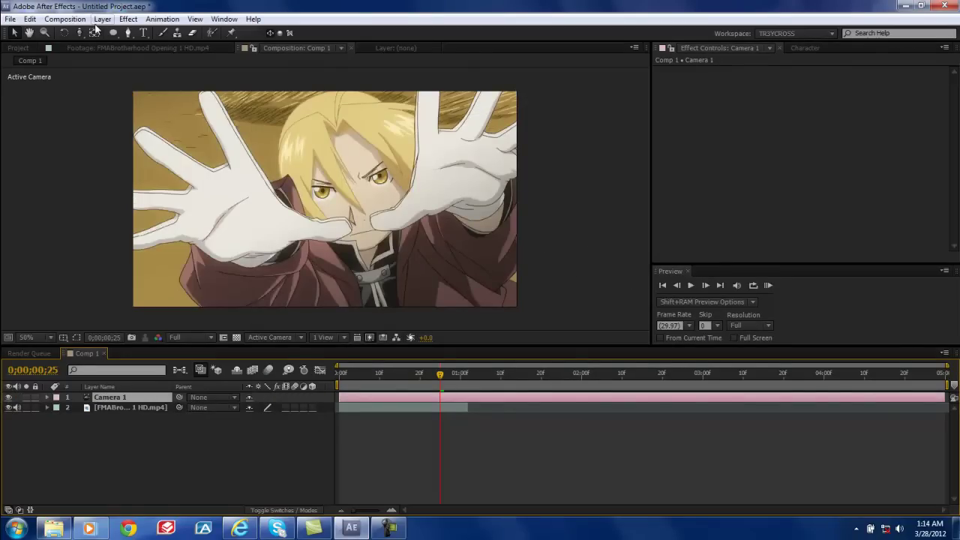
Add a Null 1 layer above the camera and leave it selected
left_click(102, 19)
mouse_move(178, 35)
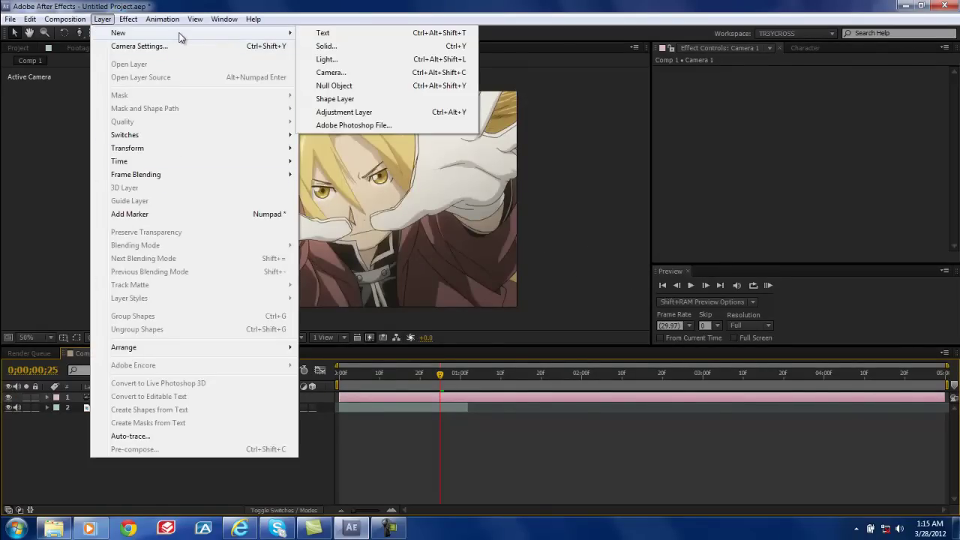
left_click(350, 87)
left_click(155, 436)
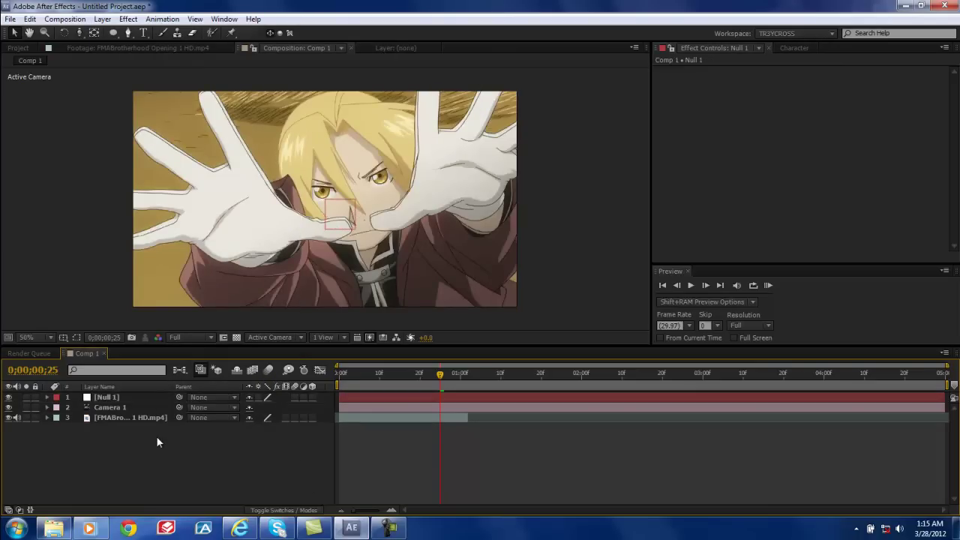
left_click(117, 398)
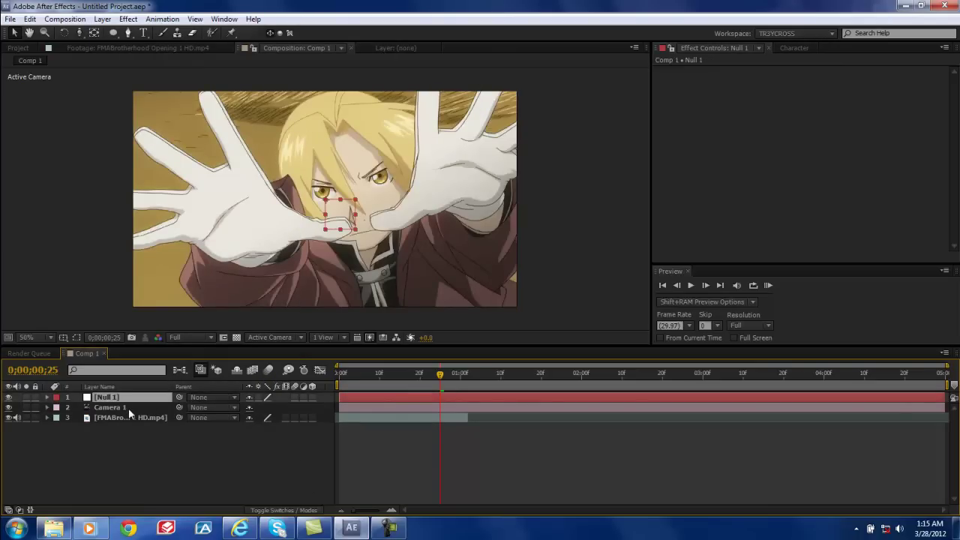
left_click(130, 408)
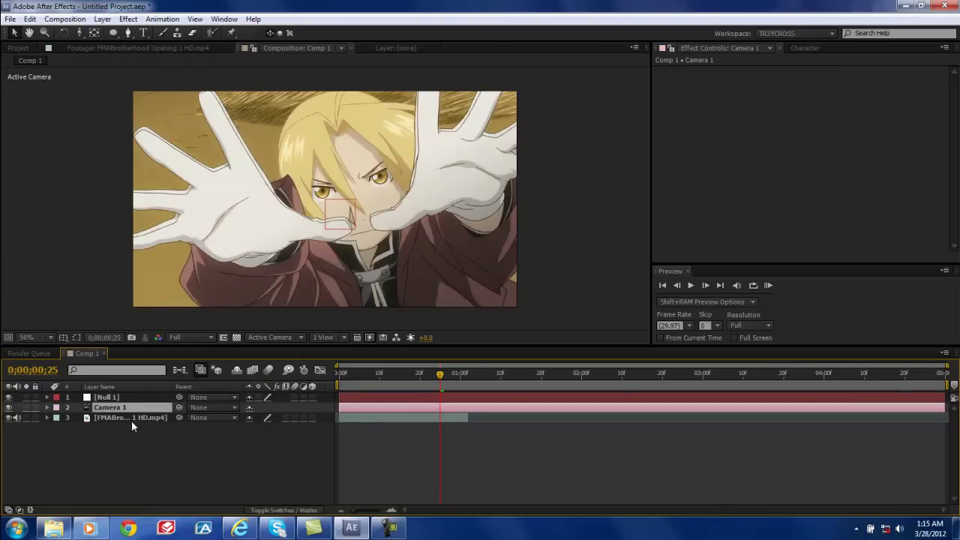
left_click(125, 402)
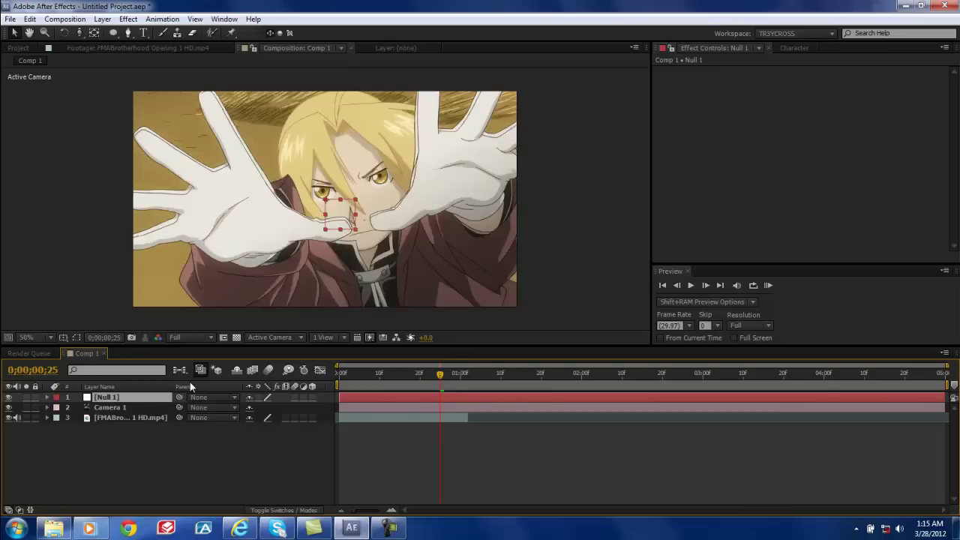
Parent Camera 1 to Null 1 with the pick whip
left_click_drag(178, 408, 139, 403)
left_click(126, 406)
left_click(139, 399)
Turn Null 1 into a 3D layer
left_click(312, 397)
left_click(311, 397)
left_click(312, 397)
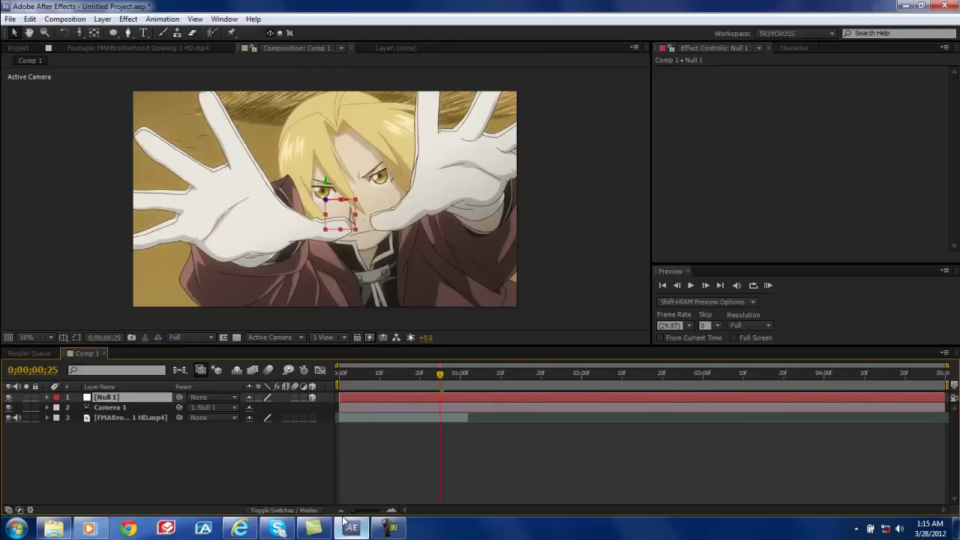
Flip the timeline between Switches and Modes columns to compare them
left_click(303, 511)
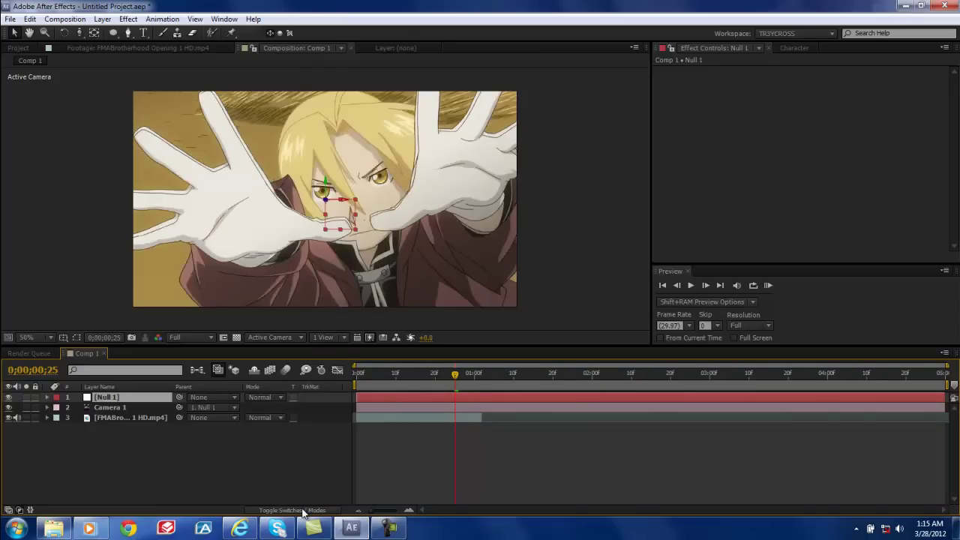
left_click(303, 510)
left_click(303, 511)
left_click(303, 510)
left_click(303, 511)
left_click(303, 510)
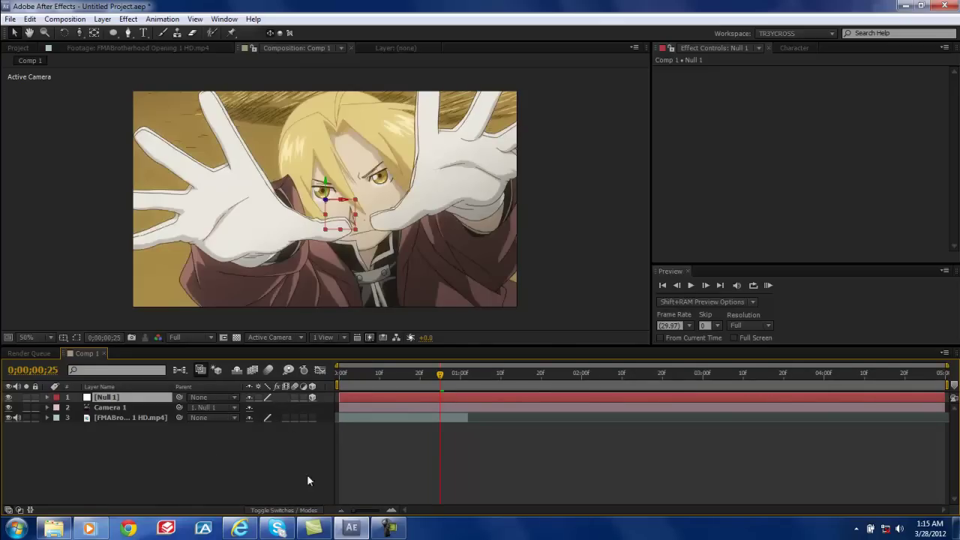
Select the anime footage layer and toggle its 3D switch on and off
left_click(167, 407)
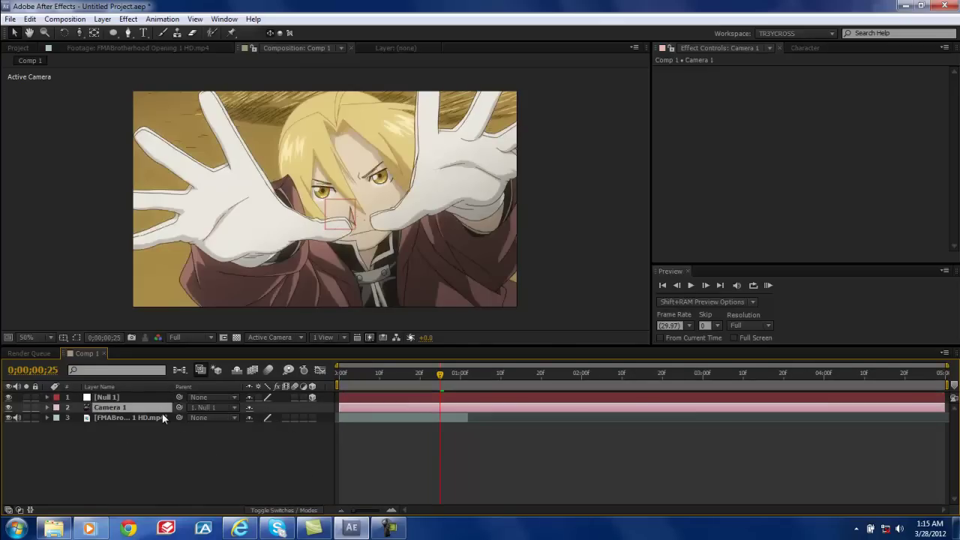
left_click(165, 417)
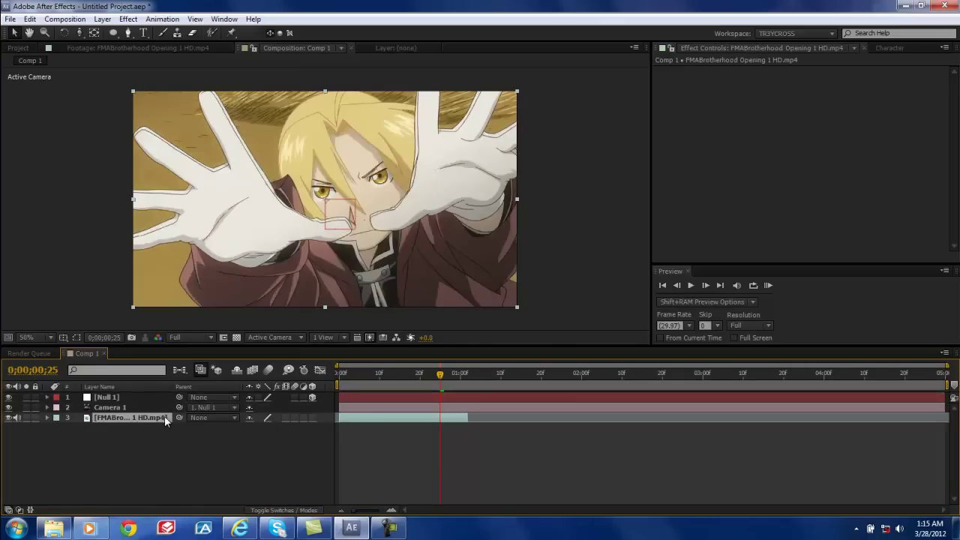
left_click(312, 417)
left_click(313, 417)
left_click(312, 417)
left_click(312, 418)
Make the footage 3D and drag Null 1 along X to slide the camera view off-centre
left_click(129, 397)
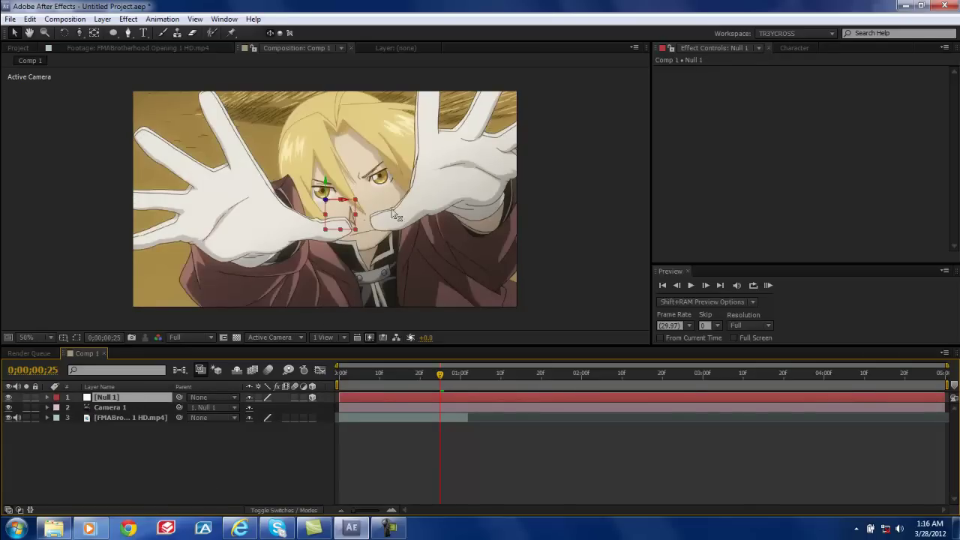
left_click(313, 417)
left_click_drag(350, 201, 345, 239)
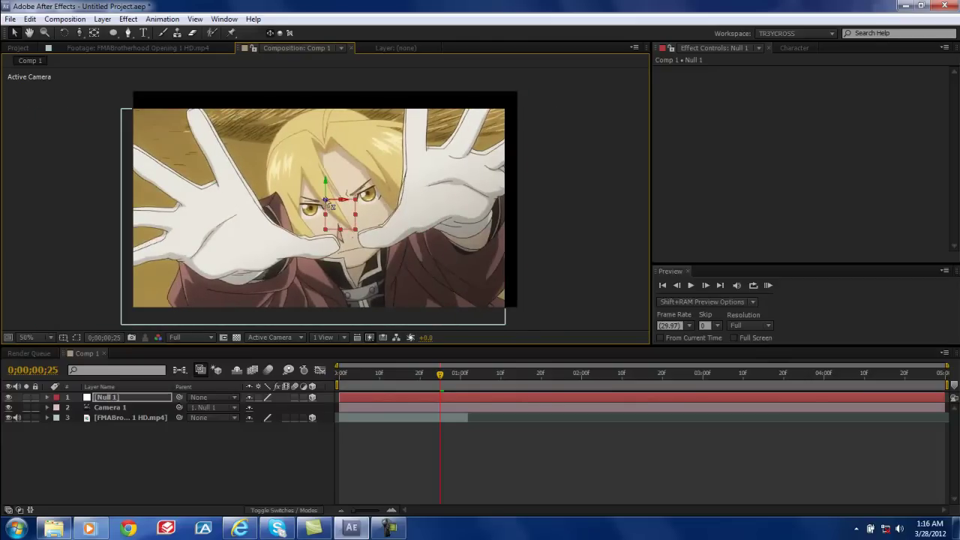
left_click_drag(328, 201, 390, 293)
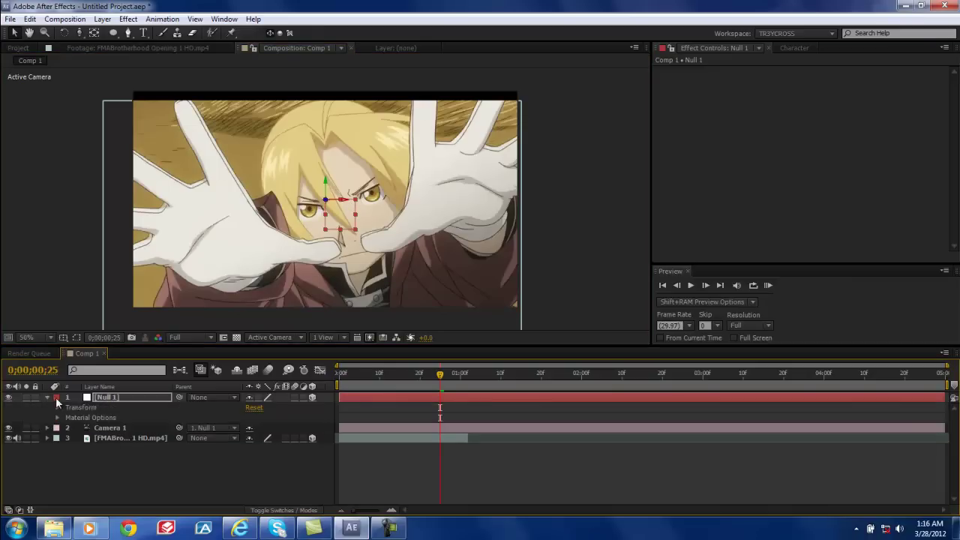
Reset Null 1's Transform to Position 640, 360, 0 and expand it to check the values
left_click(257, 410)
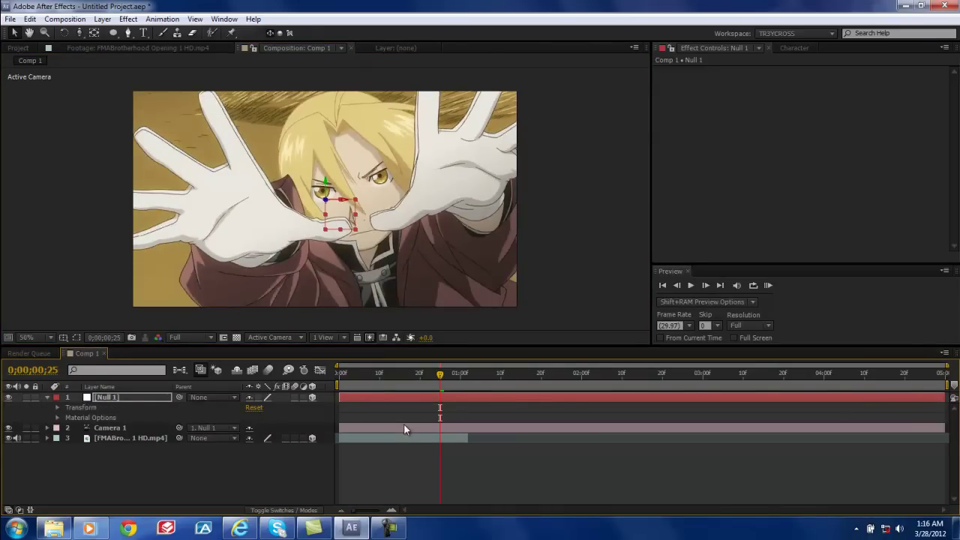
key("Return")
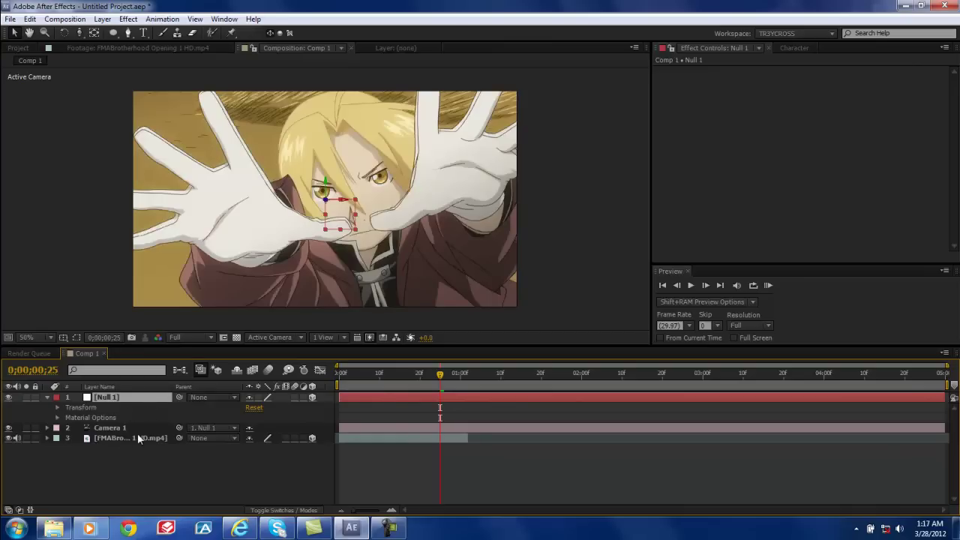
left_click(58, 407)
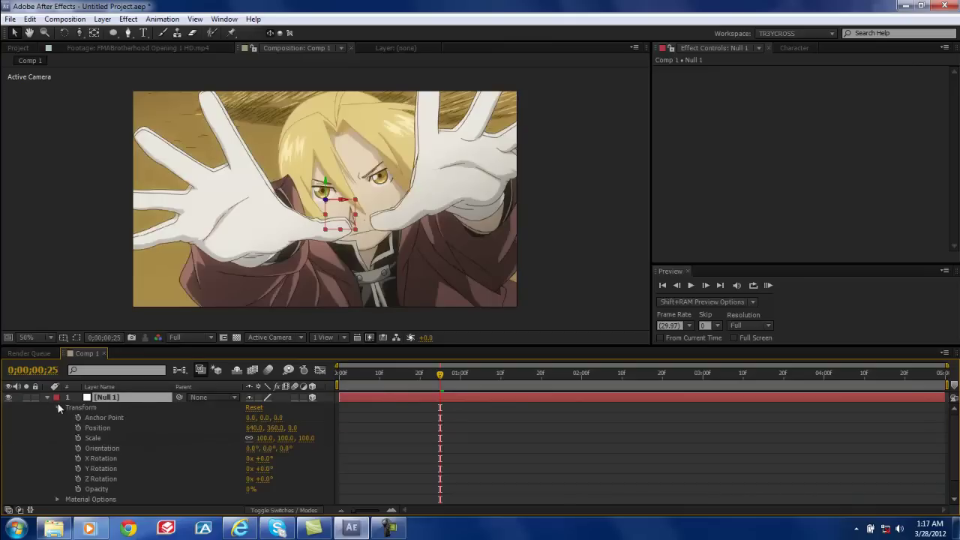
At frame 0, raise Null 1's Position Z to 1245 so the view goes black
left_click(58, 407)
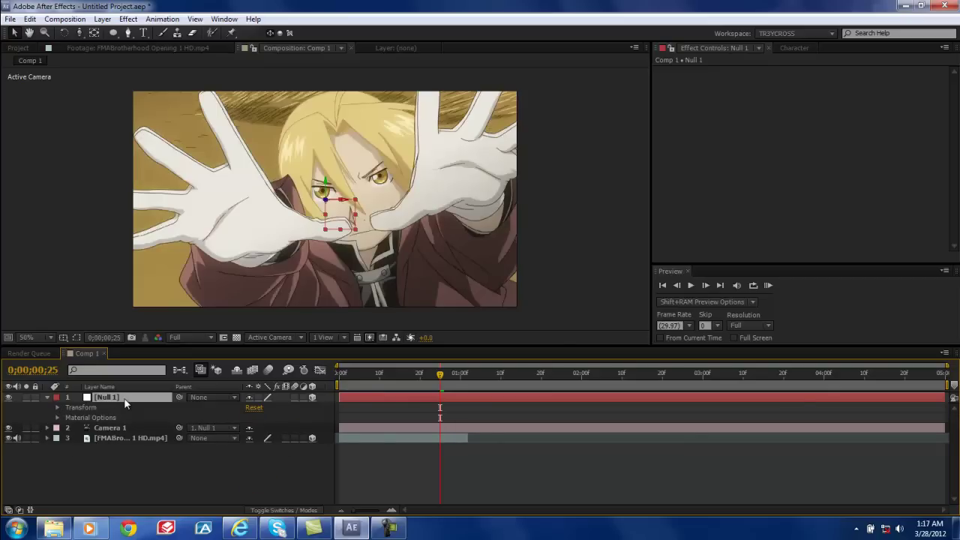
key("p")
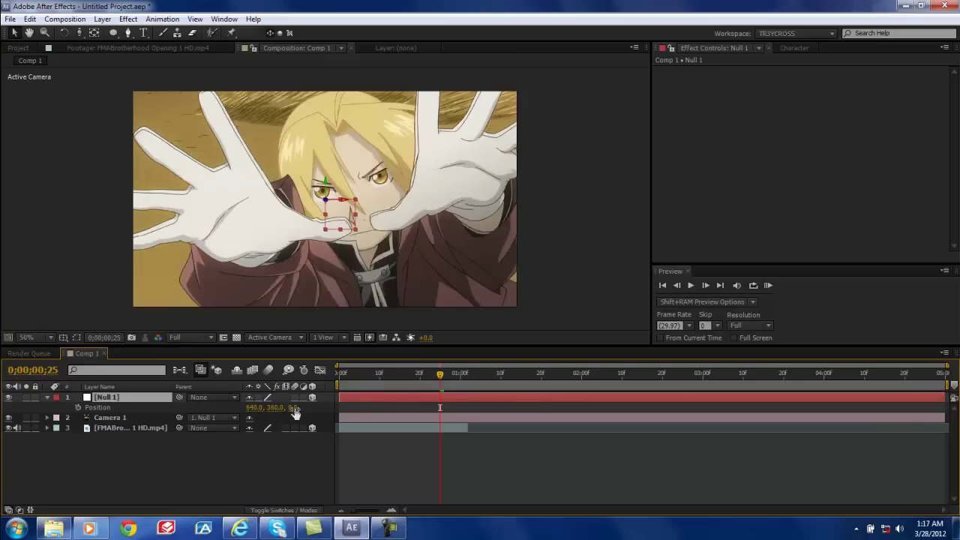
left_click_drag(296, 409, 330, 407)
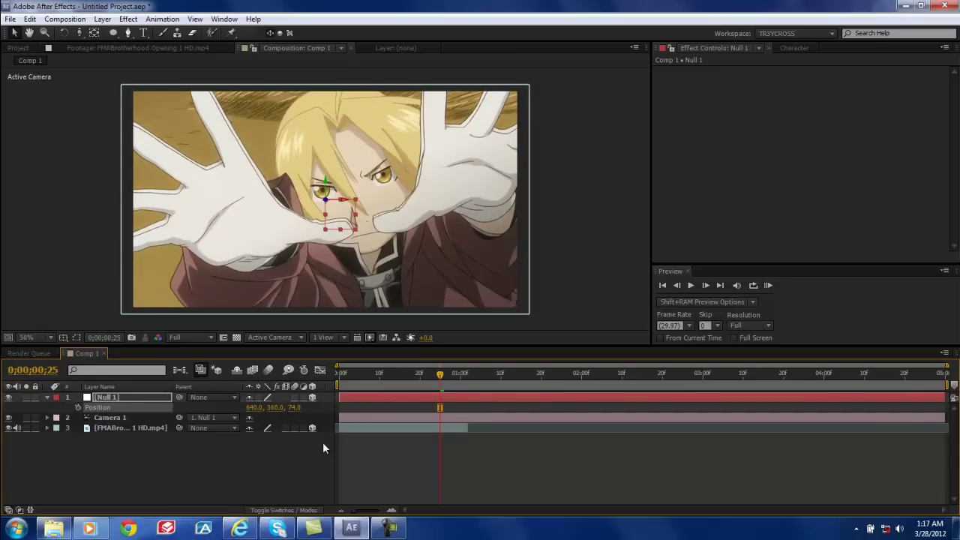
key("ctrl+z")
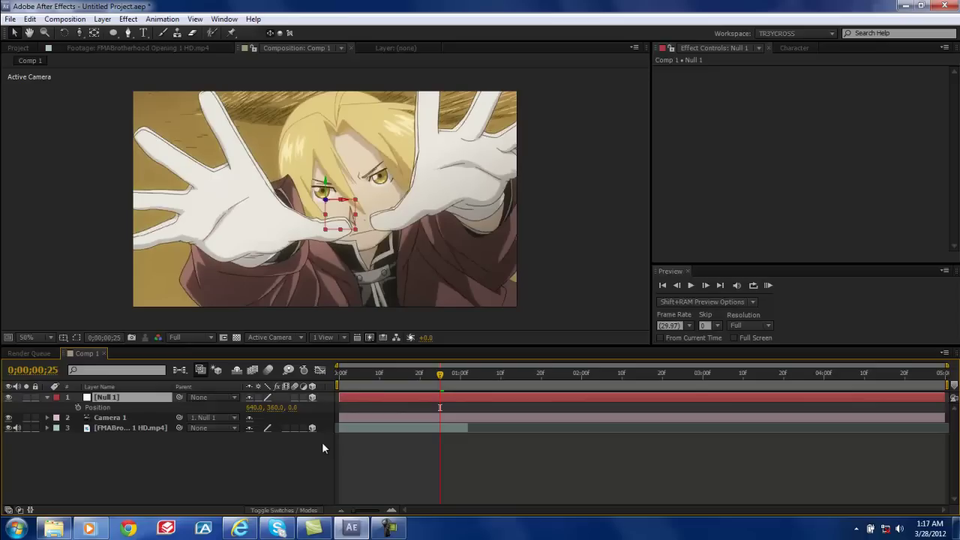
left_click_drag(352, 376, 340, 375)
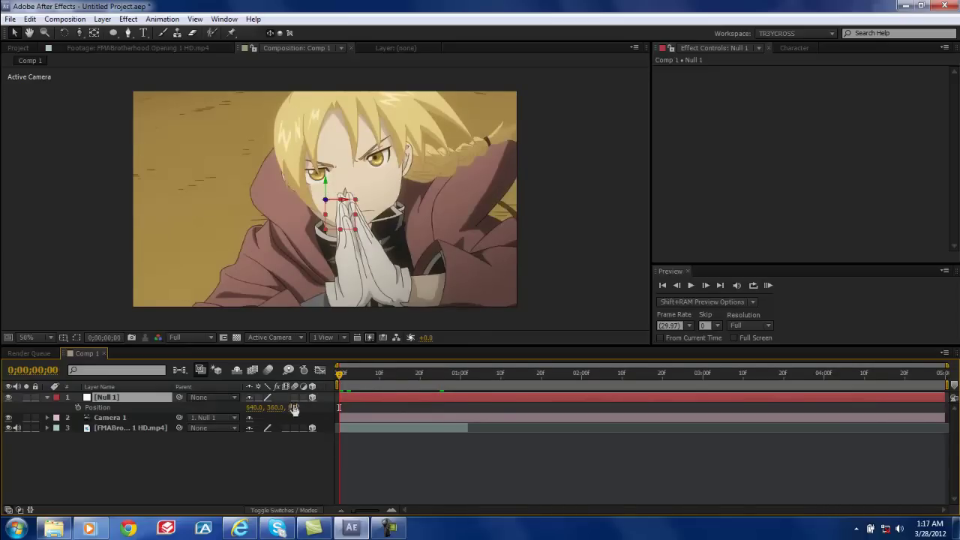
left_click_drag(292, 407, 414, 412)
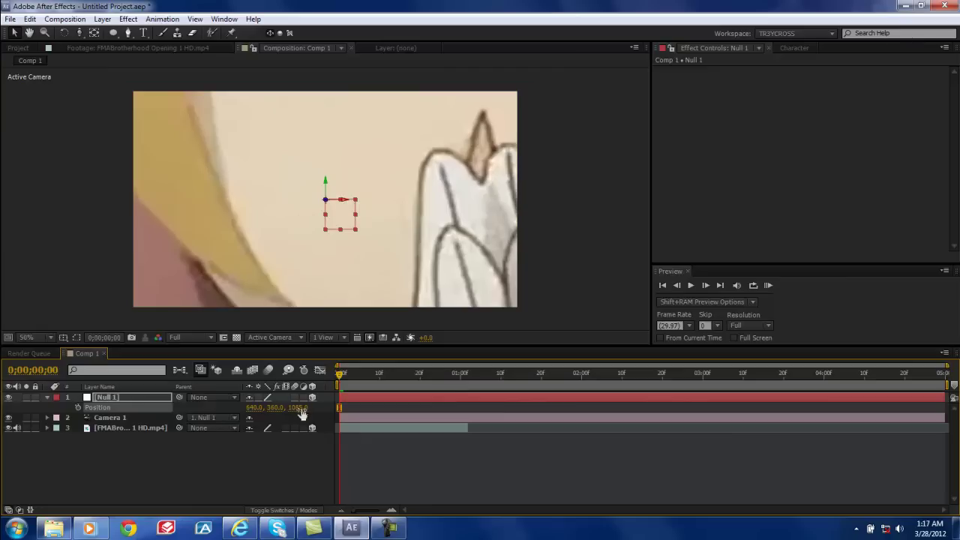
left_click_drag(301, 413, 393, 405)
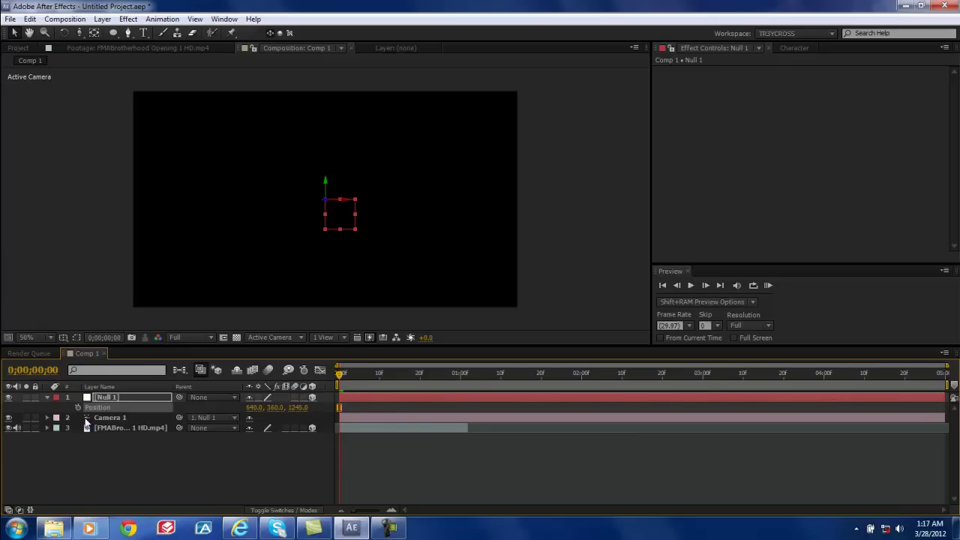
Keyframe Null 1's Position Z at 1245 on frame 0 and 0 on frame 10
left_click(79, 406)
left_click(377, 374)
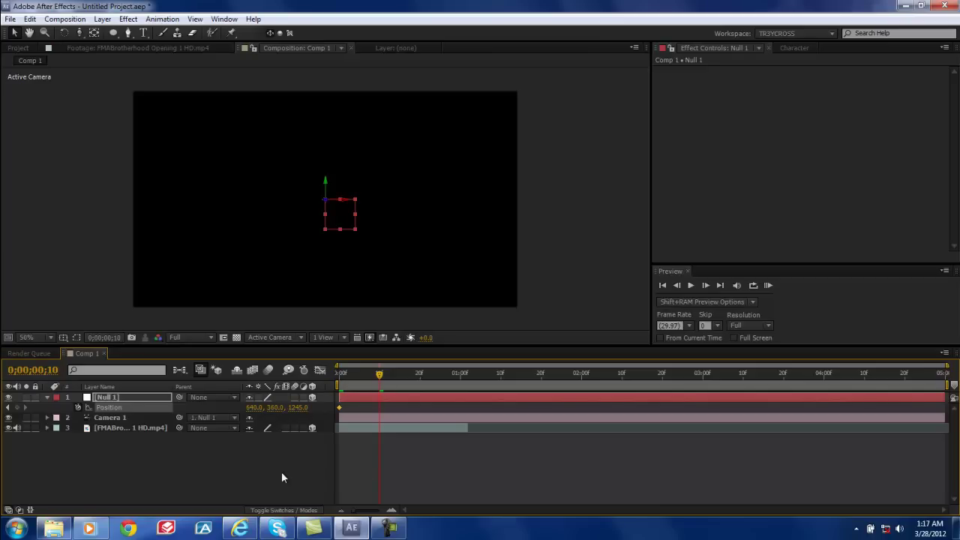
left_click_drag(298, 413, 54, 420)
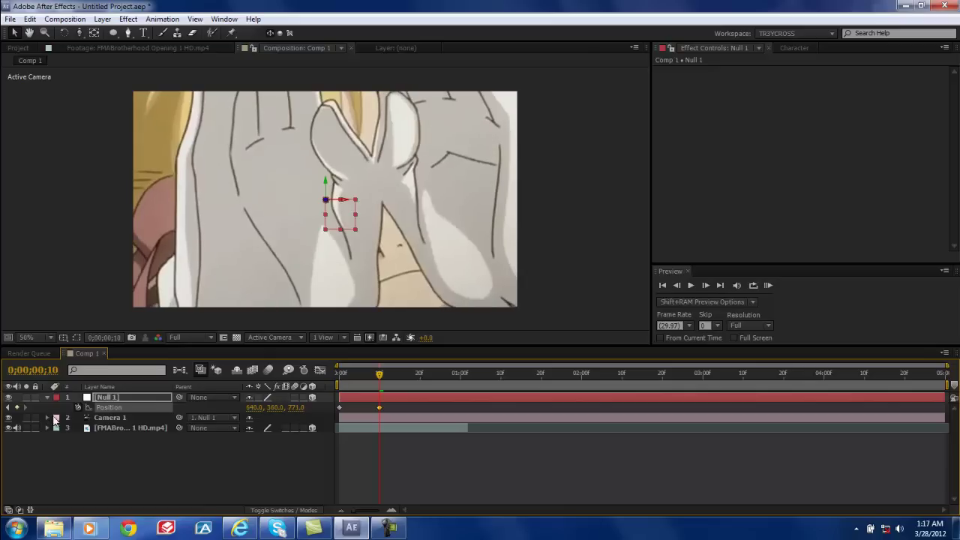
left_click(47, 398)
left_click(46, 397)
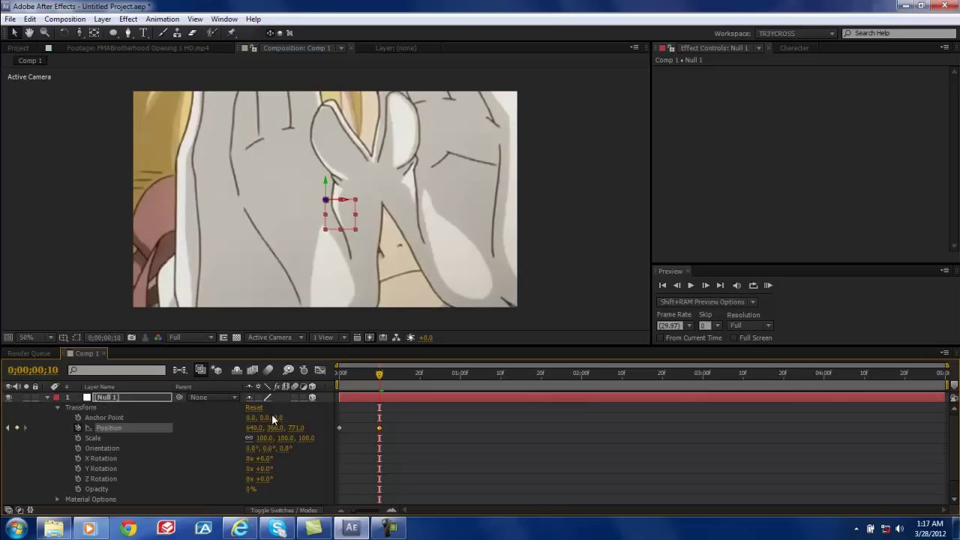
left_click(259, 405)
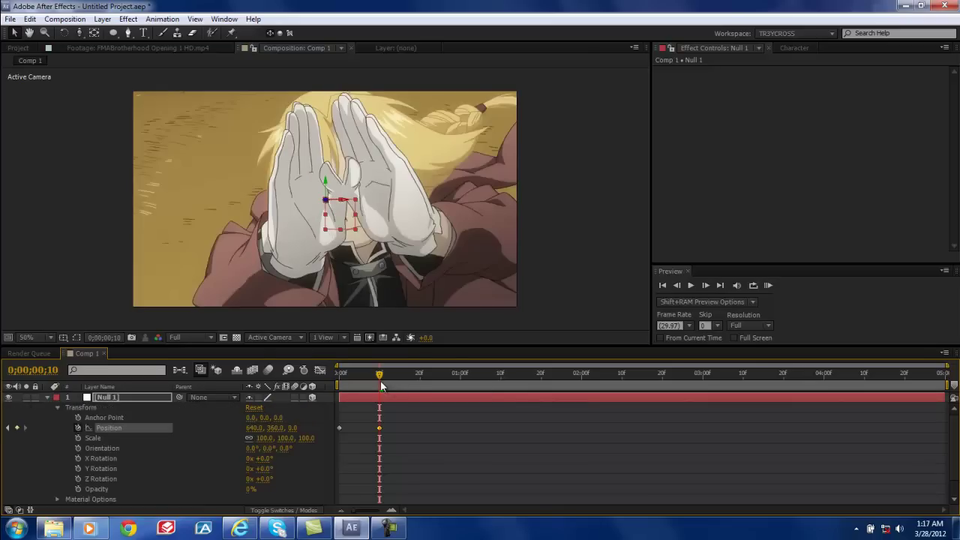
left_click_drag(381, 385, 379, 424)
Key Null 1's Position Z to -905 at frame 20
left_click(57, 408)
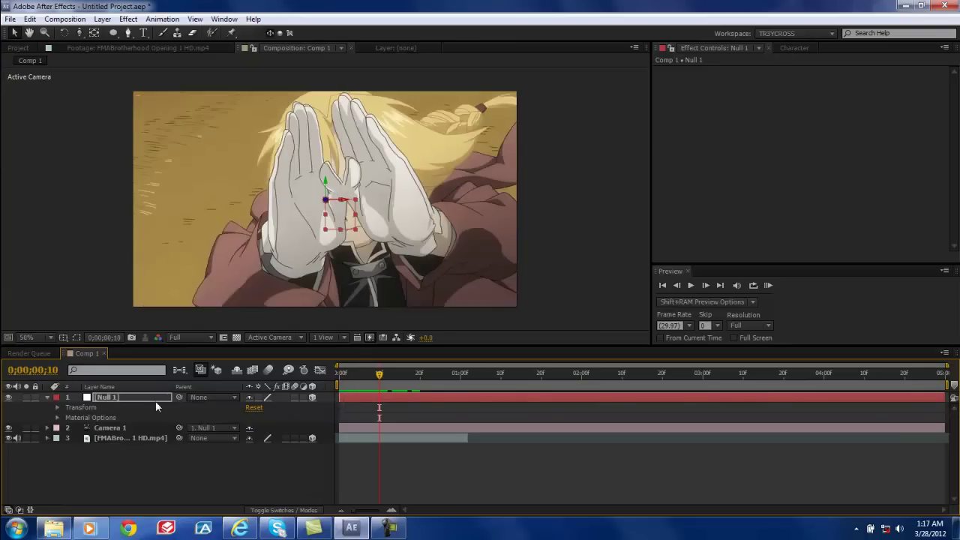
left_click_drag(385, 371, 391, 411)
key("p")
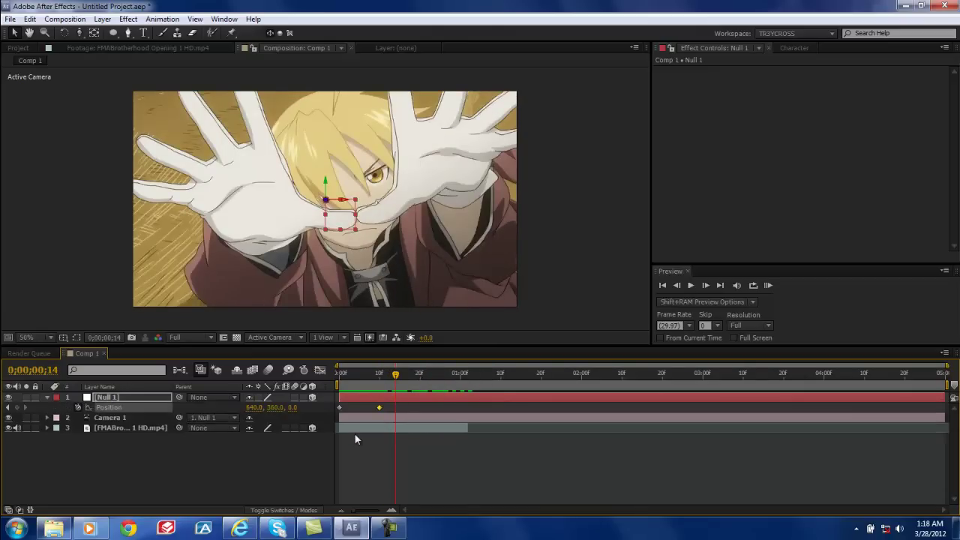
left_click_drag(396, 373, 419, 373)
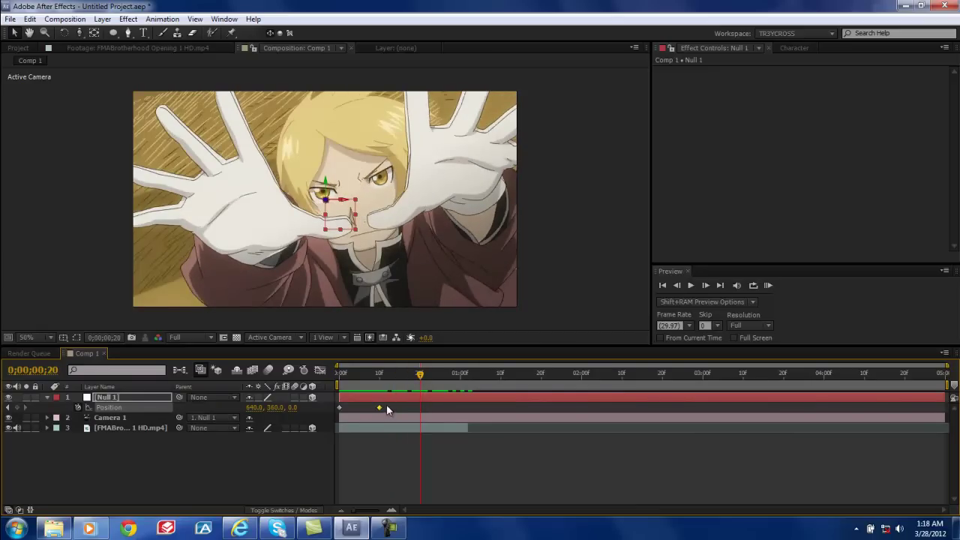
left_click_drag(293, 407, 236, 431)
left_click_drag(418, 379, 396, 415)
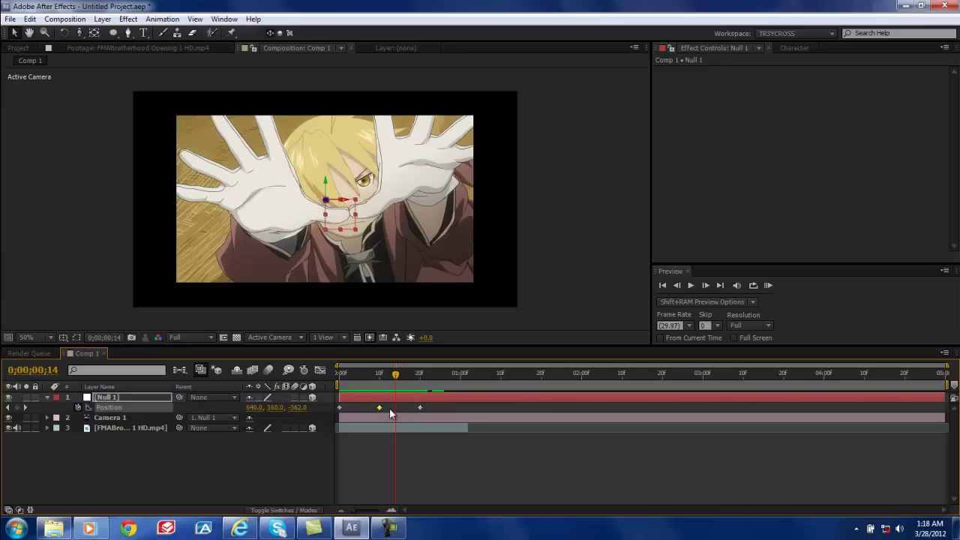
Add a Z 0 Position keyframe at frame 14, then deselect
key("ctrl+v")
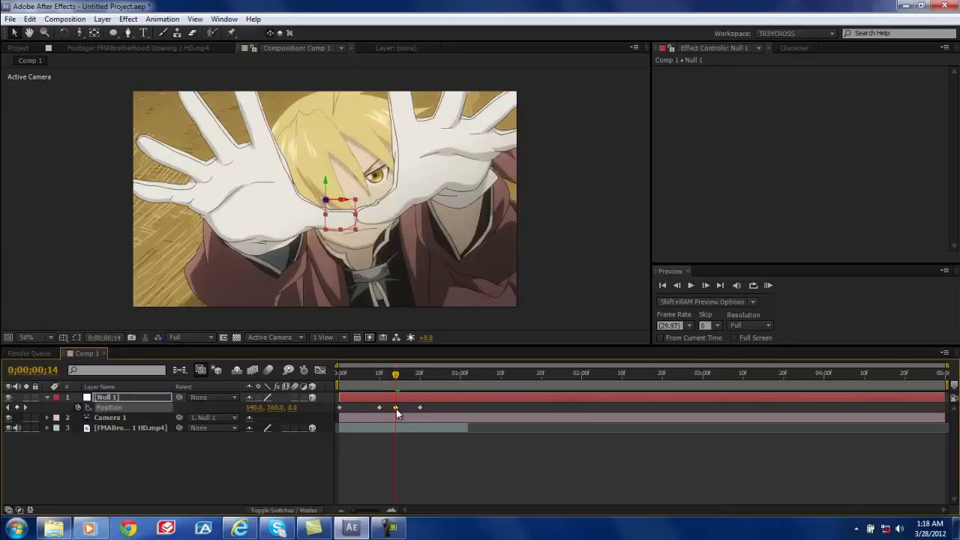
left_click_drag(393, 375, 419, 384)
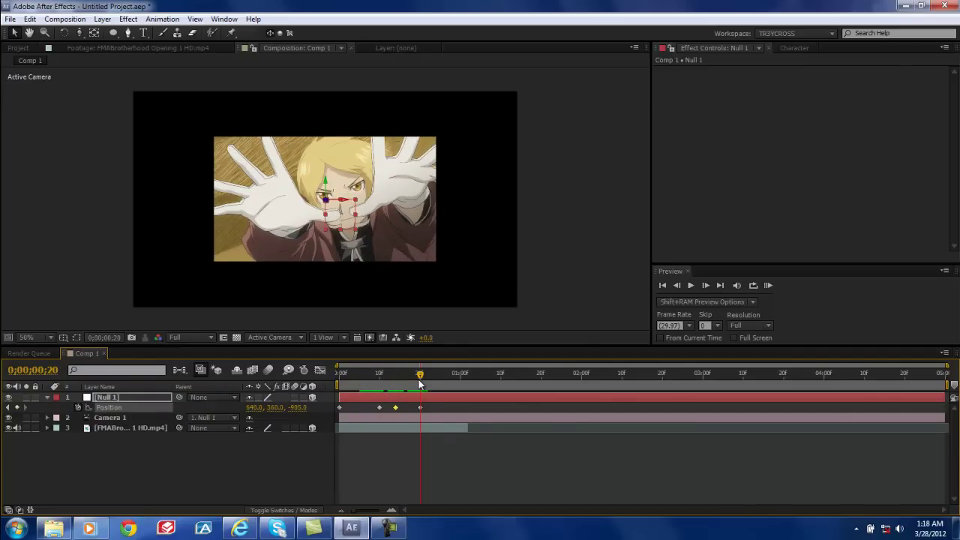
left_click(306, 499)
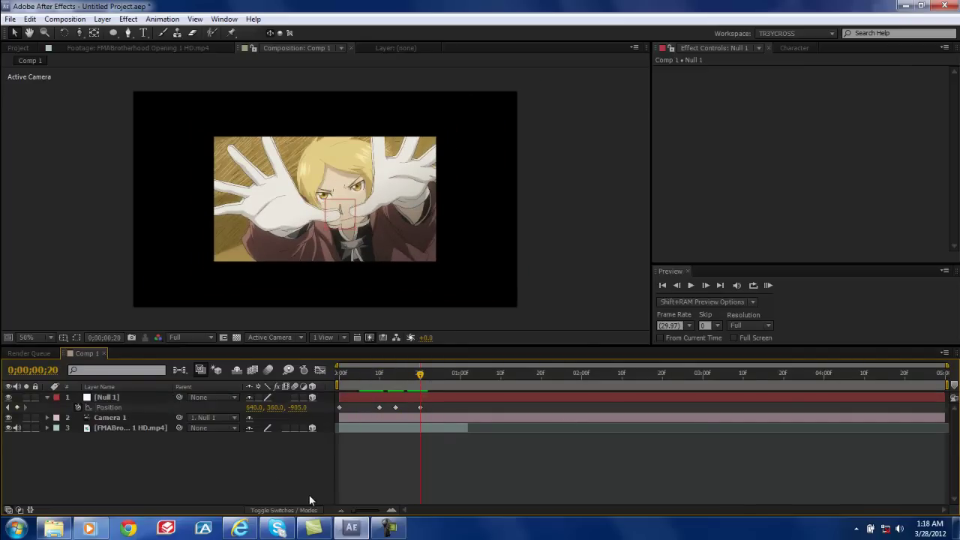
Duplicate the FMABrotherhood footage layer, giving footage layers 3 and 4
left_click(132, 427)
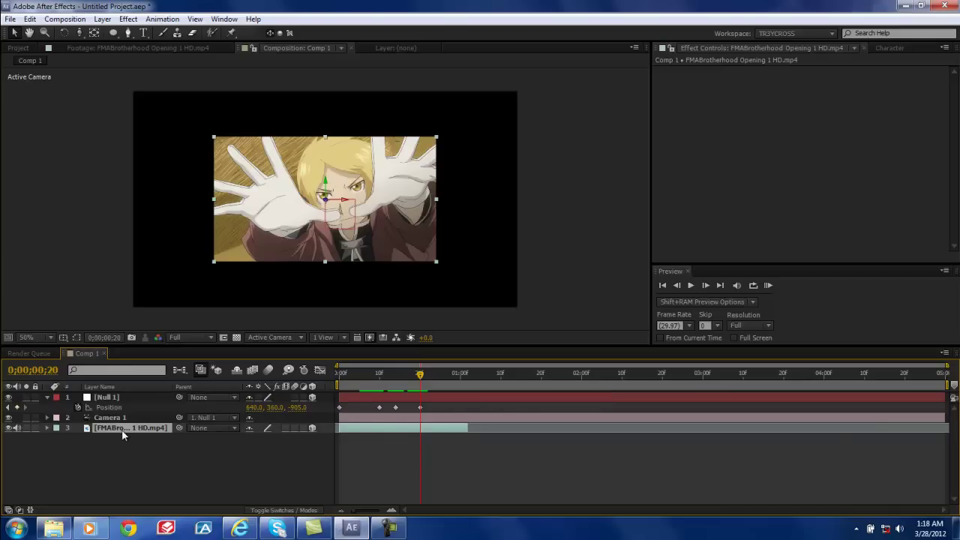
left_click(102, 19)
mouse_move(124, 21)
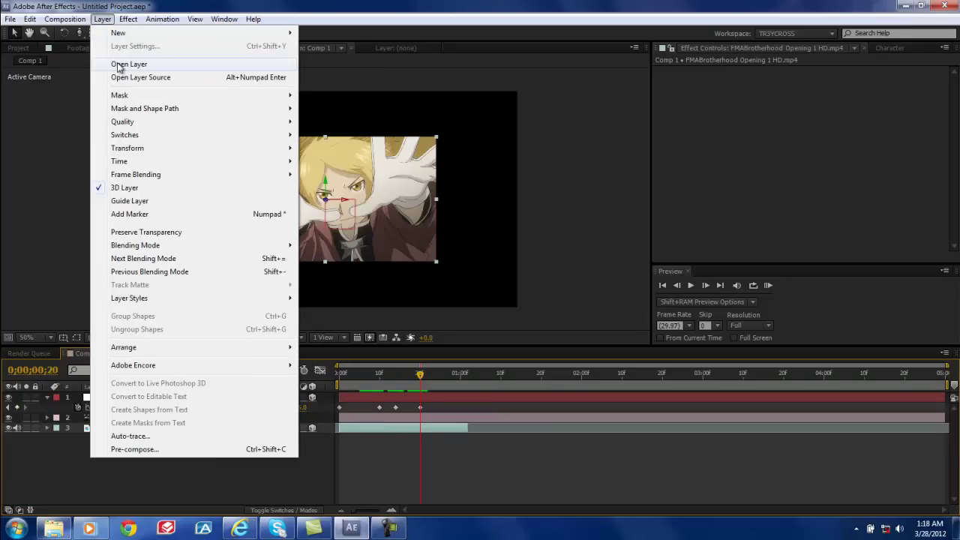
mouse_move(32, 20)
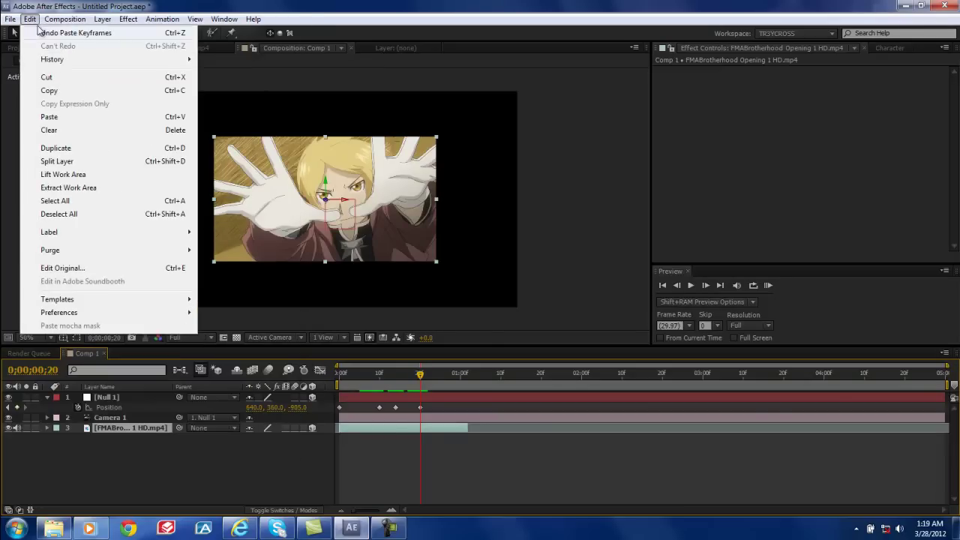
left_click(72, 147)
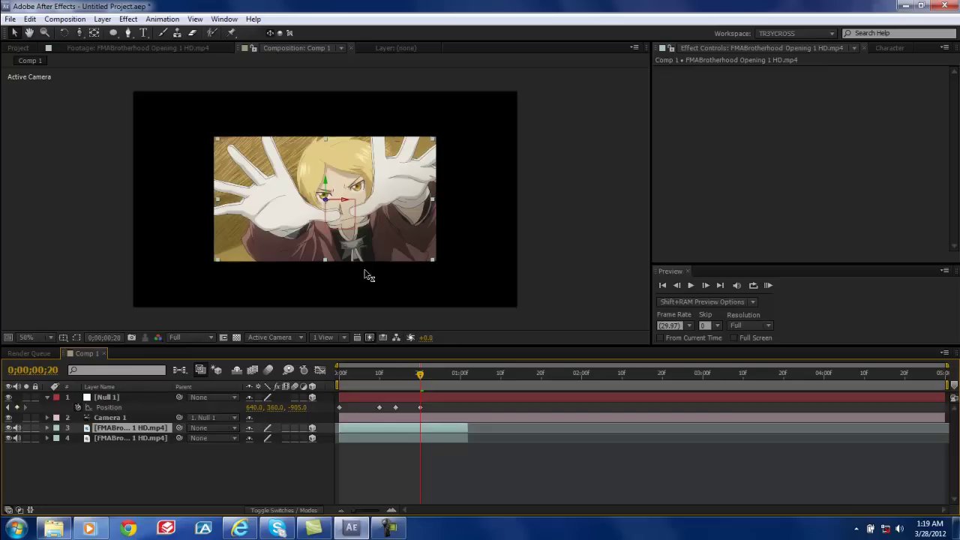
Push the duplicate clip right and back in 3D so it sits smaller beside the main clip
left_click(335, 215)
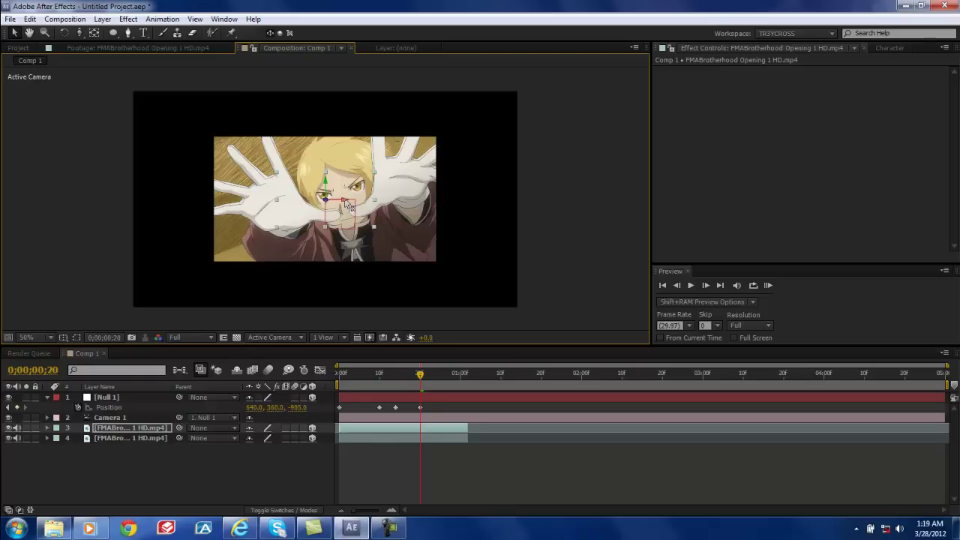
left_click_drag(459, 206, 921, 171)
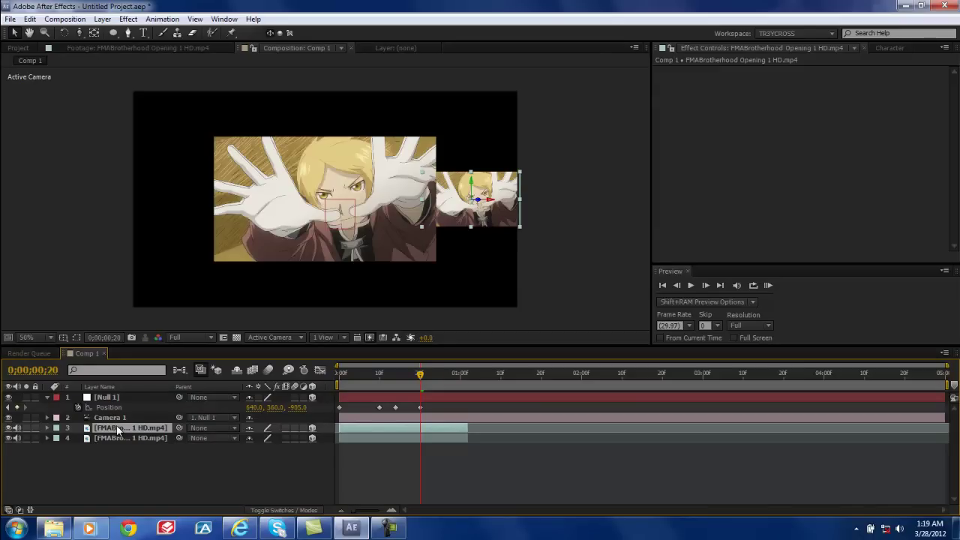
Duplicate the clip again, move the copy left of the main clip, and scrub near the start
key("ctrl+d")
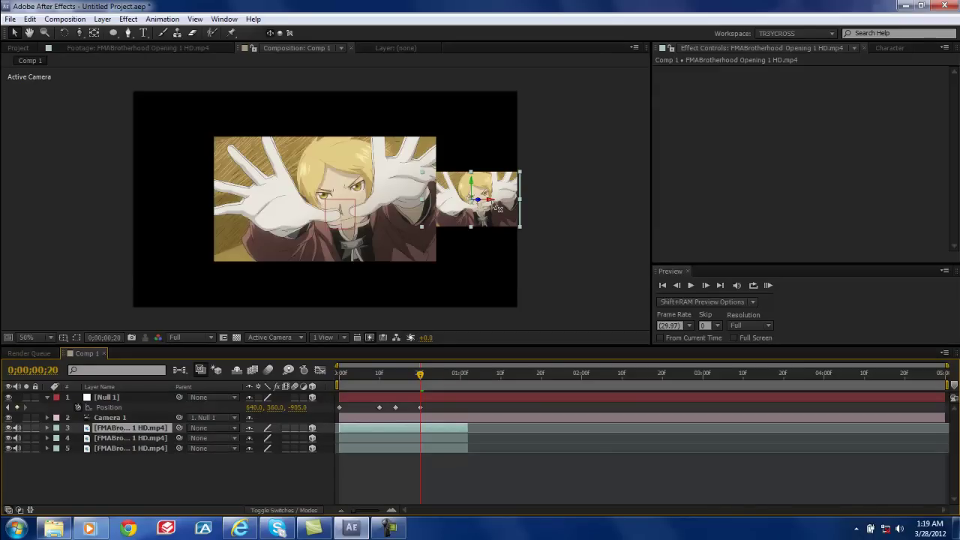
left_click_drag(497, 207, 206, 208)
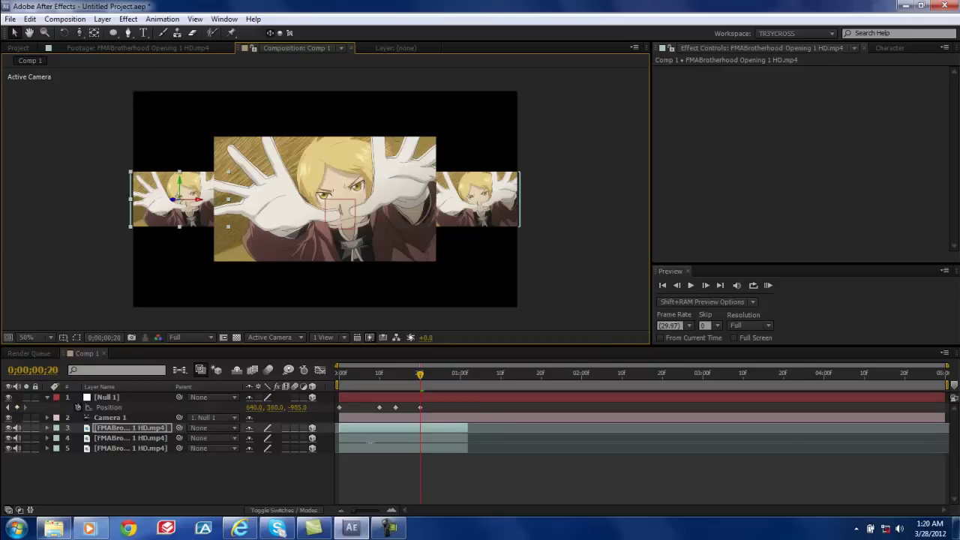
left_click(327, 452)
left_click_drag(422, 377, 339, 396)
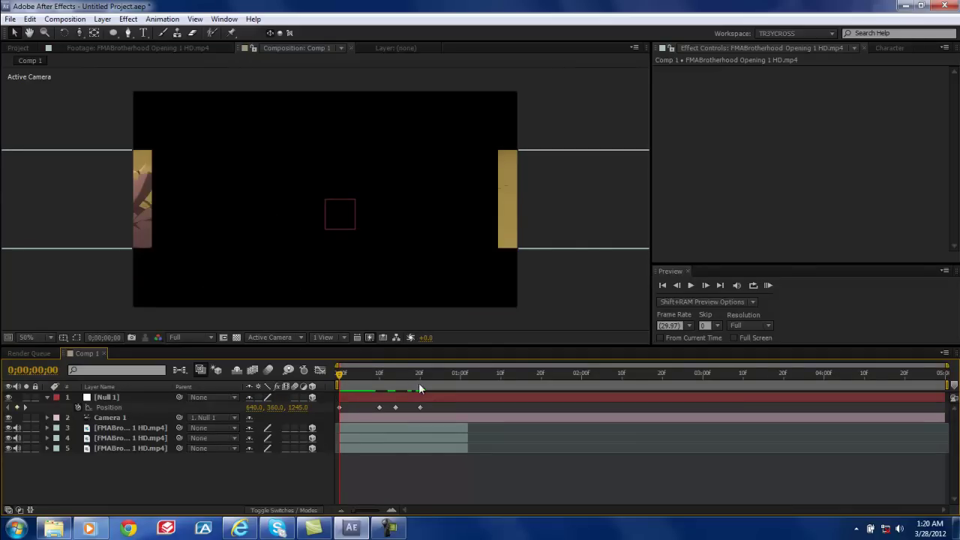
At frame 0, push layer 3 farther left and layer 4 farther right, then scrub to check
left_click_drag(338, 377, 339, 378)
left_click(119, 429)
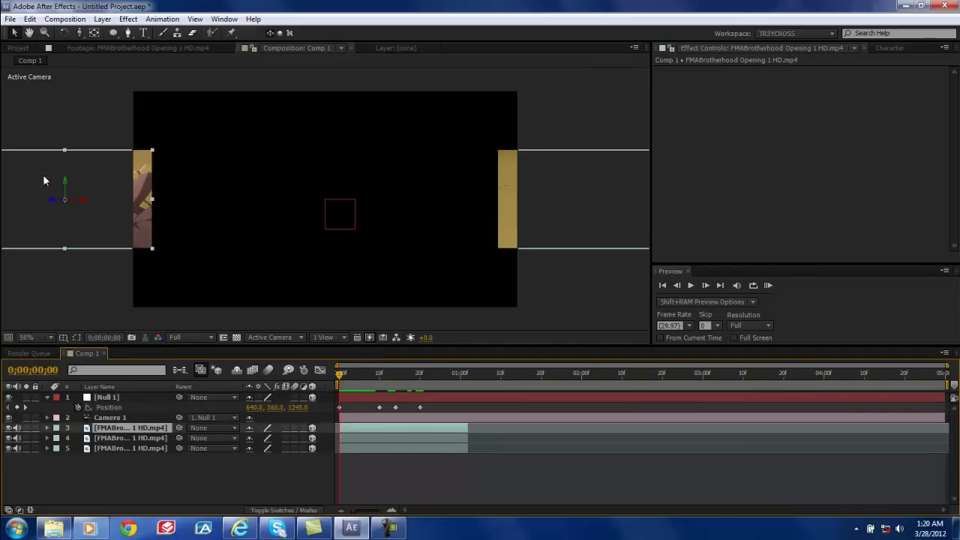
left_click_drag(91, 197, 66, 217)
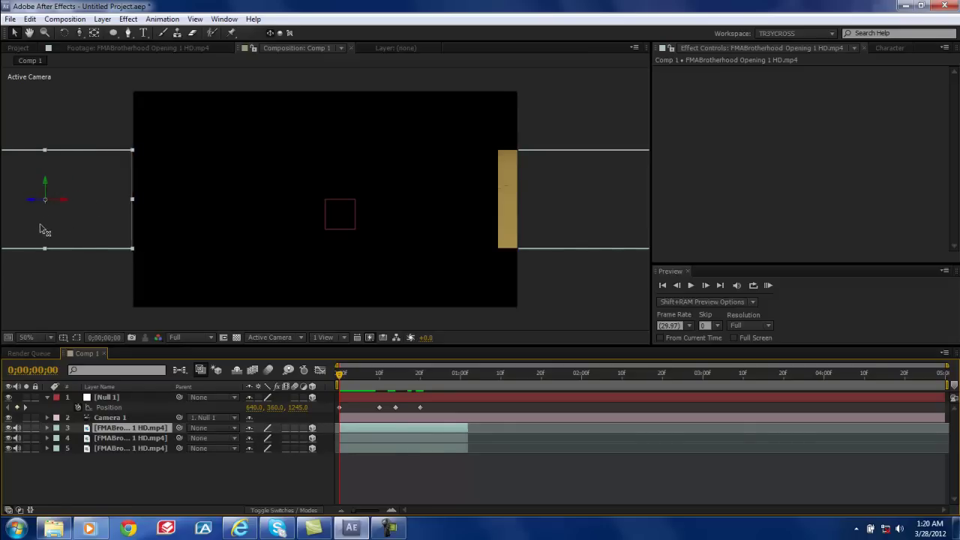
left_click(135, 438)
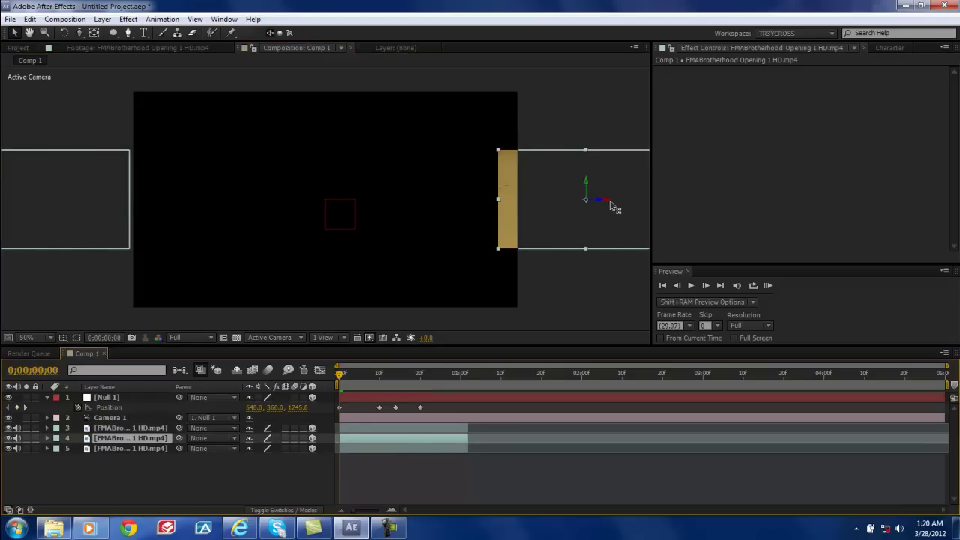
left_click_drag(611, 206, 634, 214)
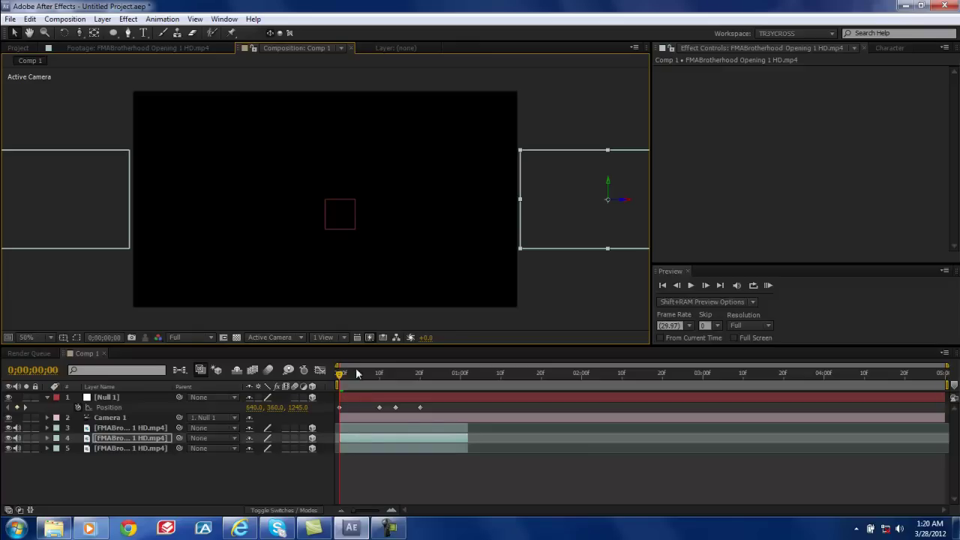
left_click_drag(339, 377, 449, 376)
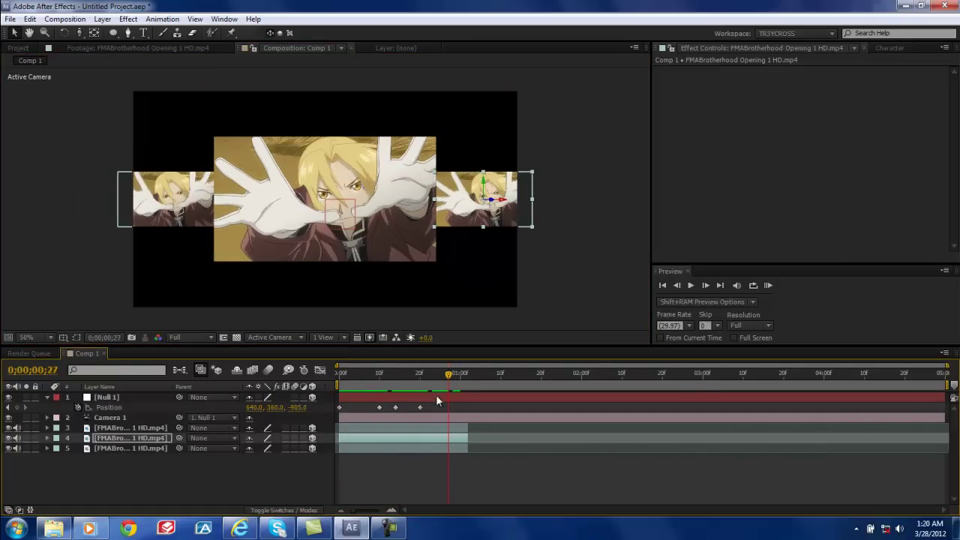
Add a Null 1 Position keyframe and extend the out points of layers 3, 4 and 5
left_click(22, 407)
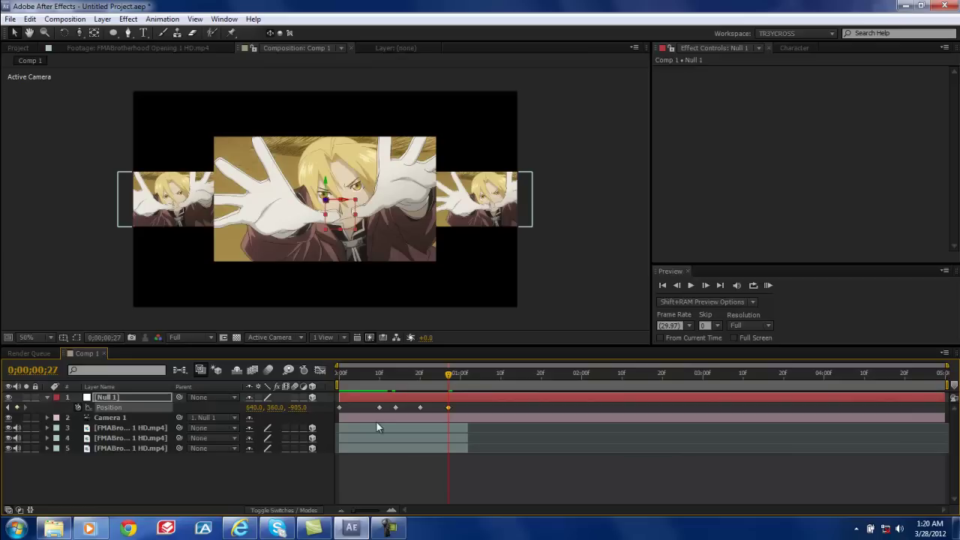
left_click_drag(446, 374, 469, 373)
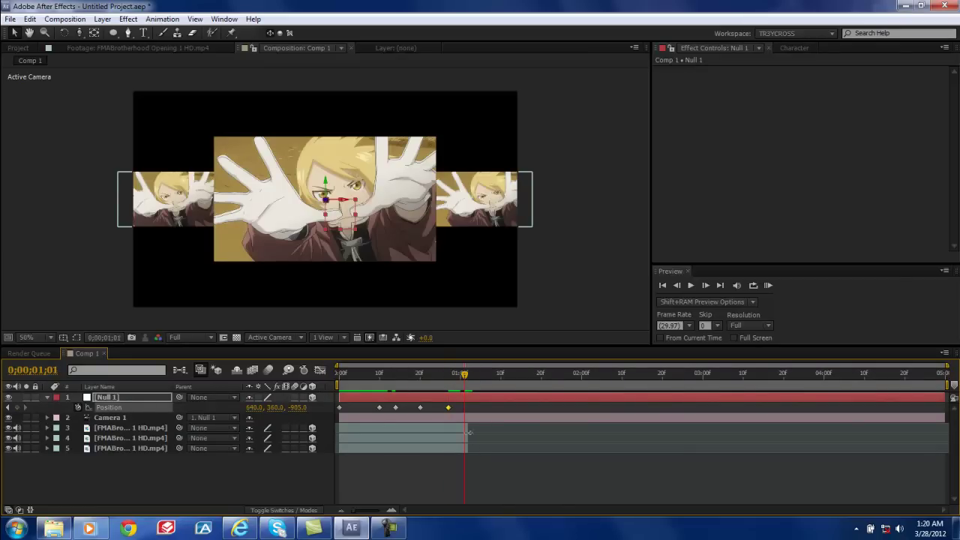
left_click_drag(467, 427, 609, 427)
left_click_drag(467, 438, 665, 438)
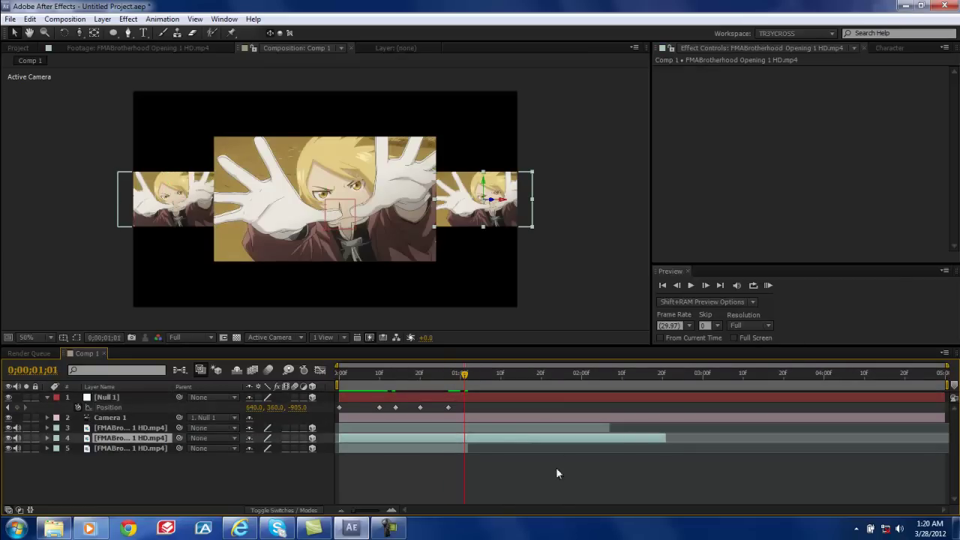
left_click_drag(464, 447, 719, 446)
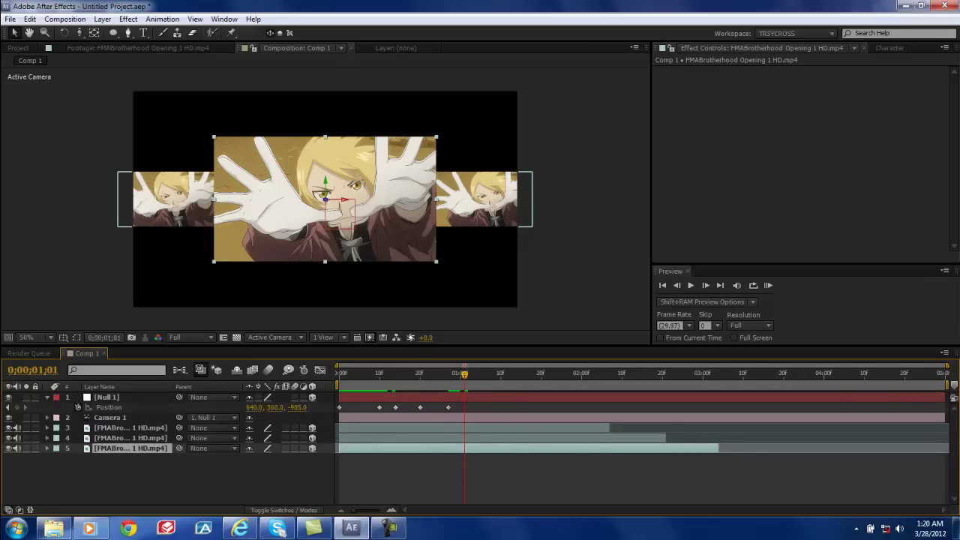
Move Null 1 right and deeper to 2696, 360, 2177, panning and zooming onto a side clip
left_click_drag(464, 373, 468, 374)
left_click_drag(347, 205, 449, 205)
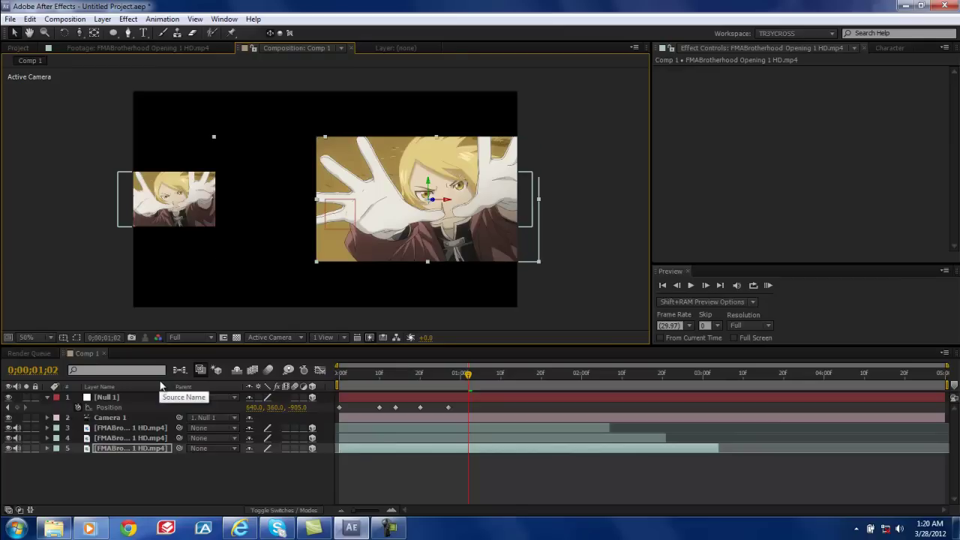
key("ctrl+z")
left_click(134, 399)
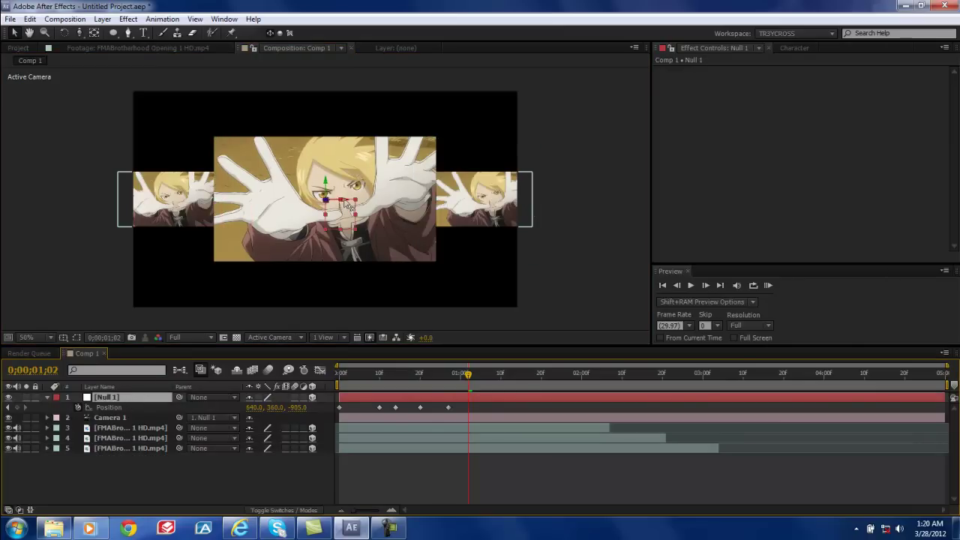
left_click_drag(347, 205, 814, 220)
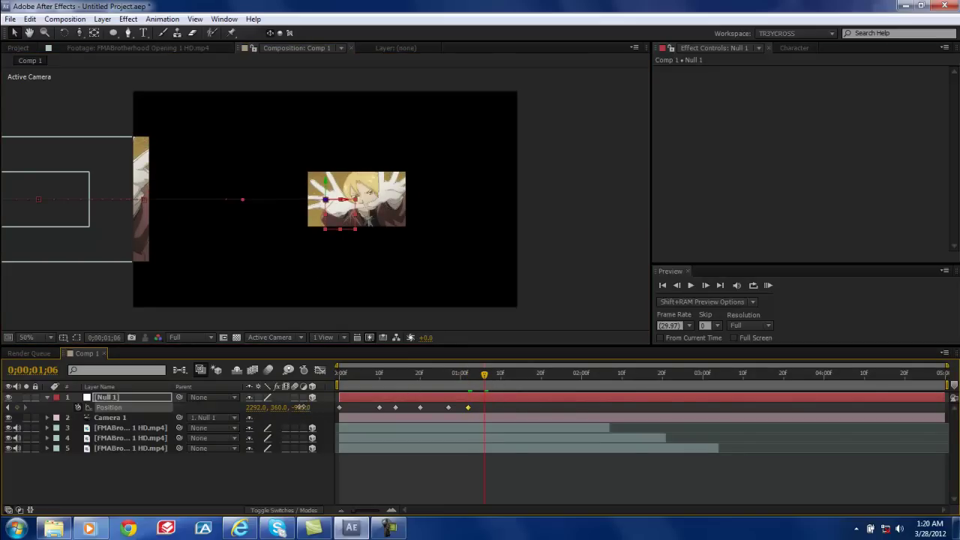
left_click_drag(300, 407, 299, 467)
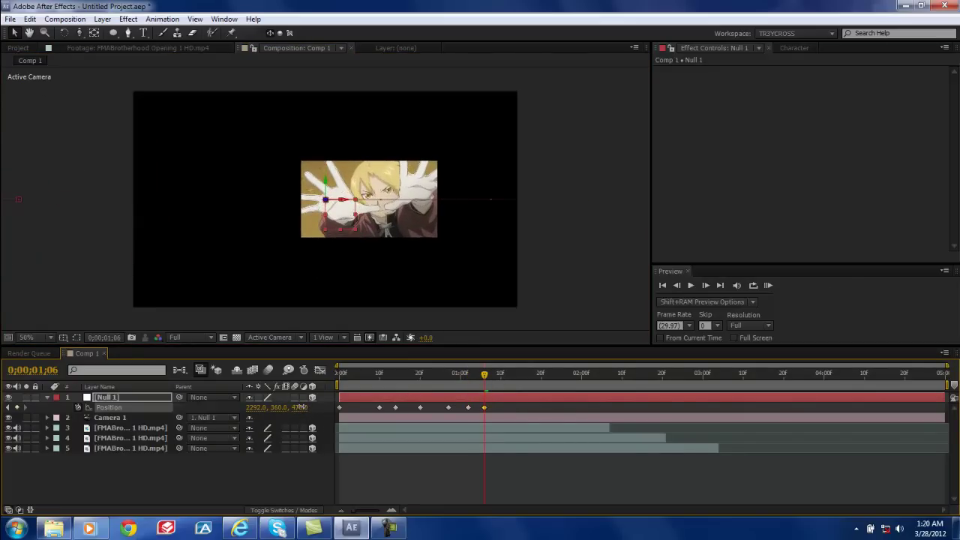
left_click_drag(299, 407, 380, 271)
left_click_drag(349, 204, 473, 204)
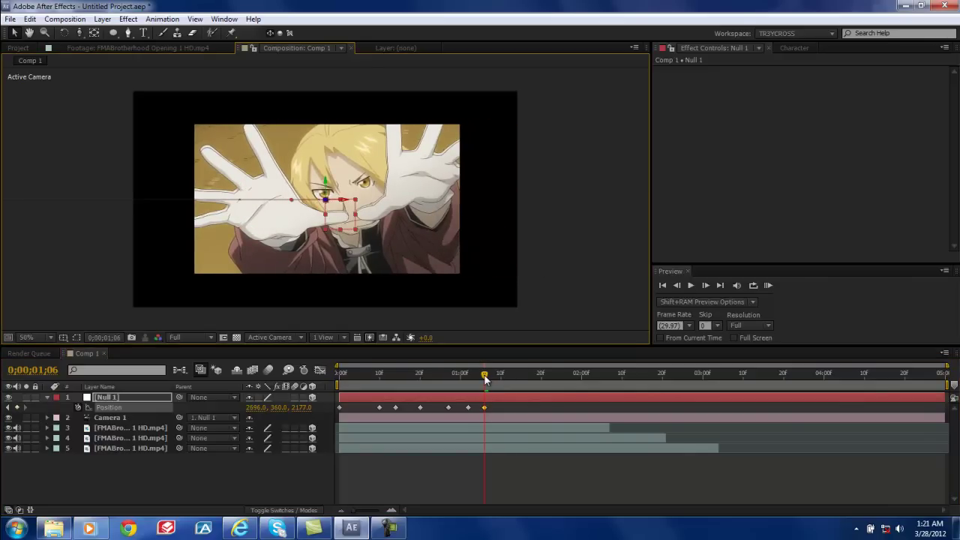
mouse_move(485, 379)
left_mouse_down()
mouse_move(441, 386)
mouse_move(491, 381)
mouse_move(459, 385)
mouse_move(484, 386)
left_mouse_up()
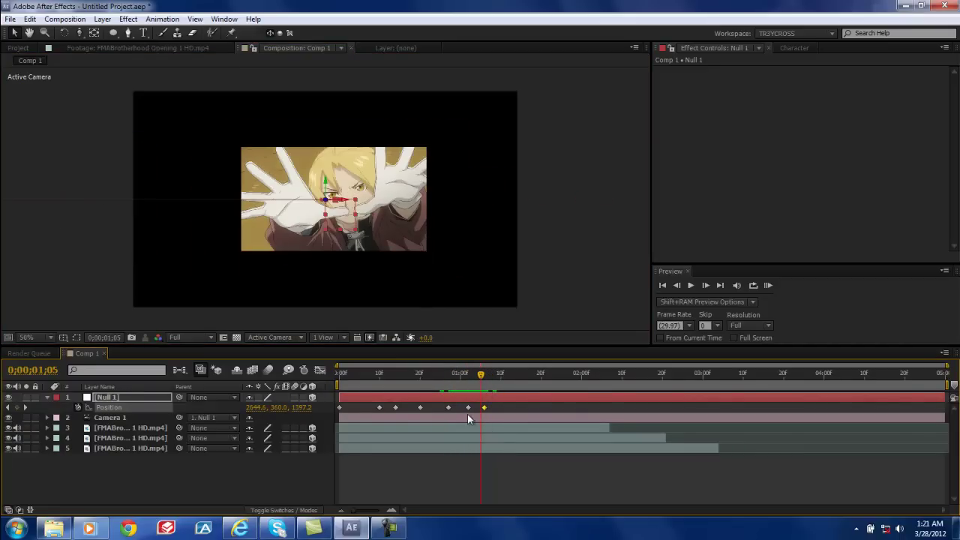
Delete the stray Null 1 Position keyframe and scrub back to review the camera motion
key("Delete")
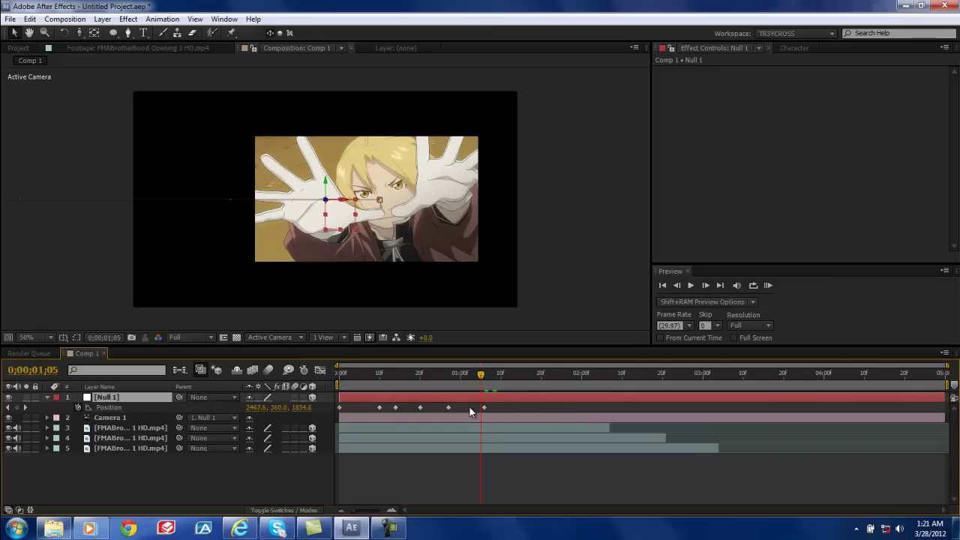
left_click_drag(481, 377, 540, 406)
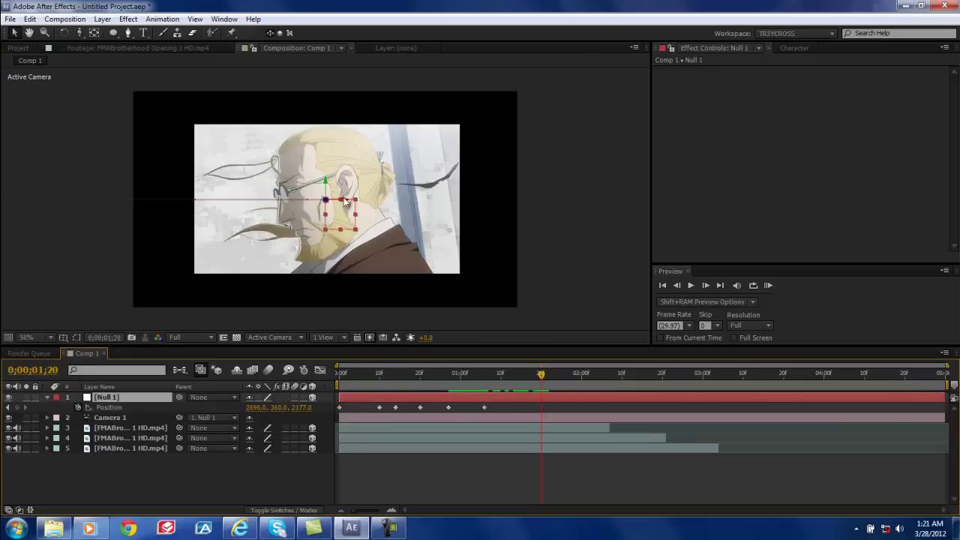
At 0;00;01;20, lower Null 1's X Position to -1460 to frame the bearded man's clip
mouse_move(280, 408)
left_mouse_down()
mouse_move(237, 403)
mouse_move(410, 405)
mouse_move(290, 418)
left_mouse_up()
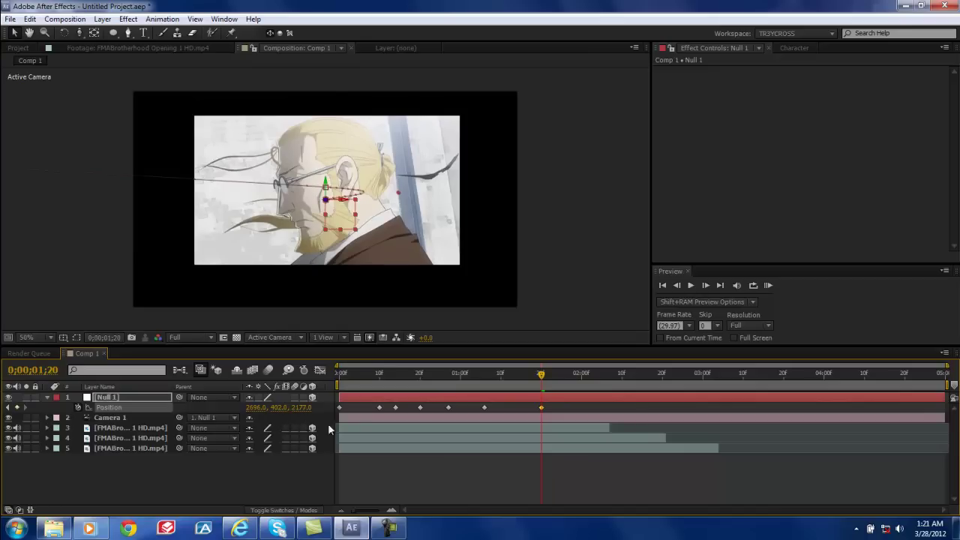
key("ctrl+z")
left_click_drag(255, 407, 115, 440)
left_click_drag(255, 411, 152, 432)
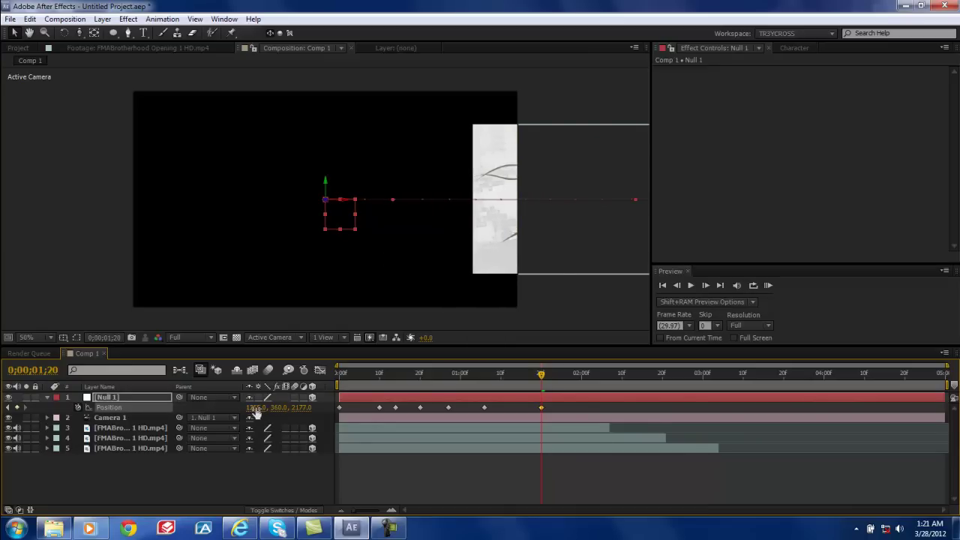
left_click_drag(256, 412, 115, 441)
left_click_drag(256, 407, 148, 411)
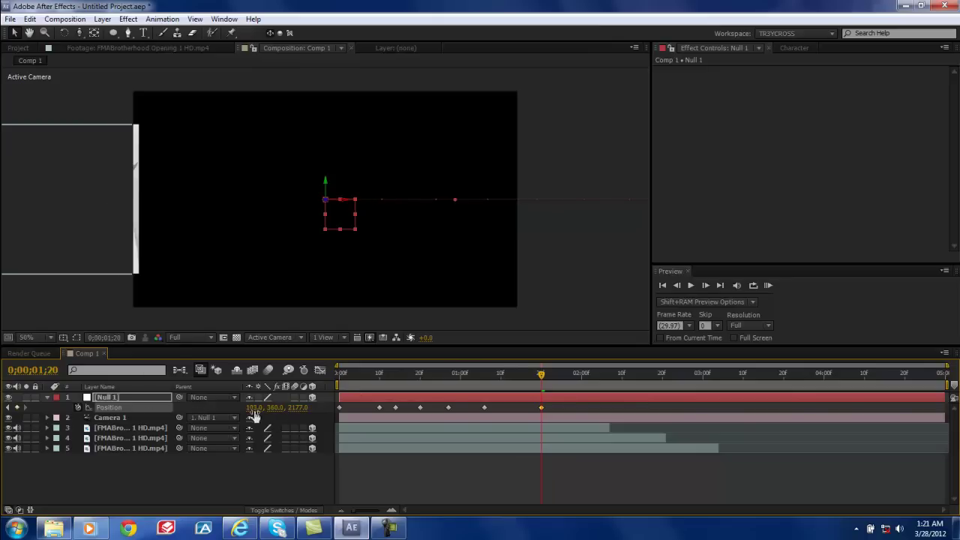
left_click_drag(255, 416, 134, 431)
left_click_drag(256, 411, 203, 442)
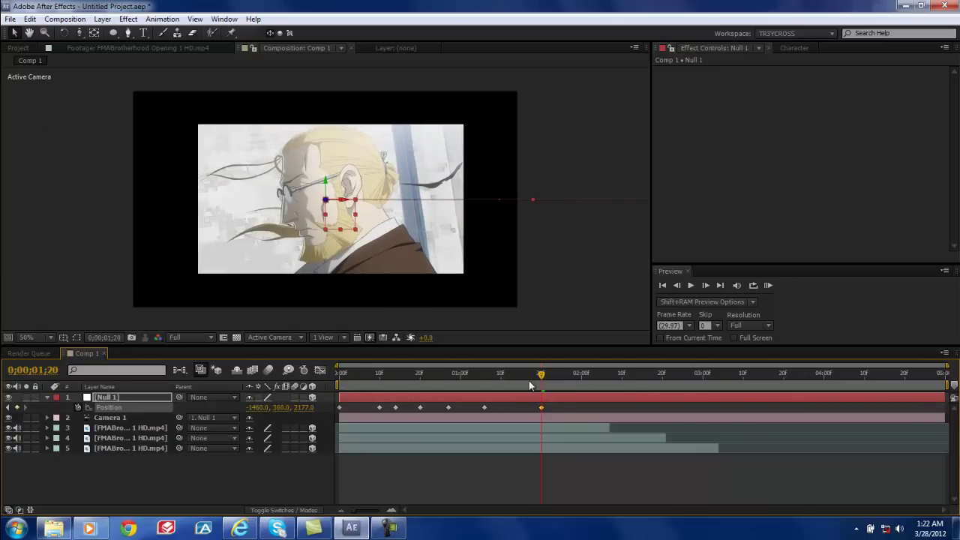
End the work area at 0;00;02;03 and preview the camera sweep, scrubbing back to 0;00;01;01
left_click(594, 376)
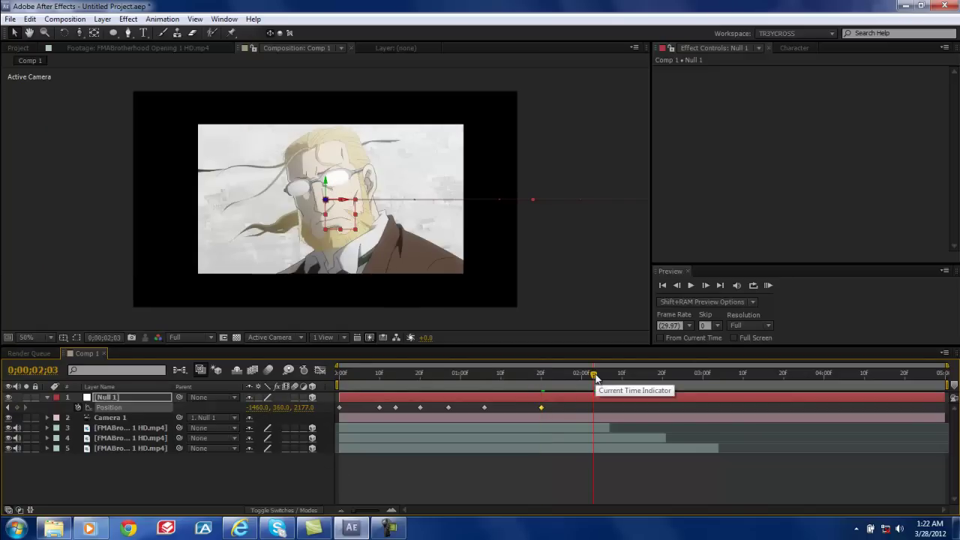
key("n")
left_click(768, 285)
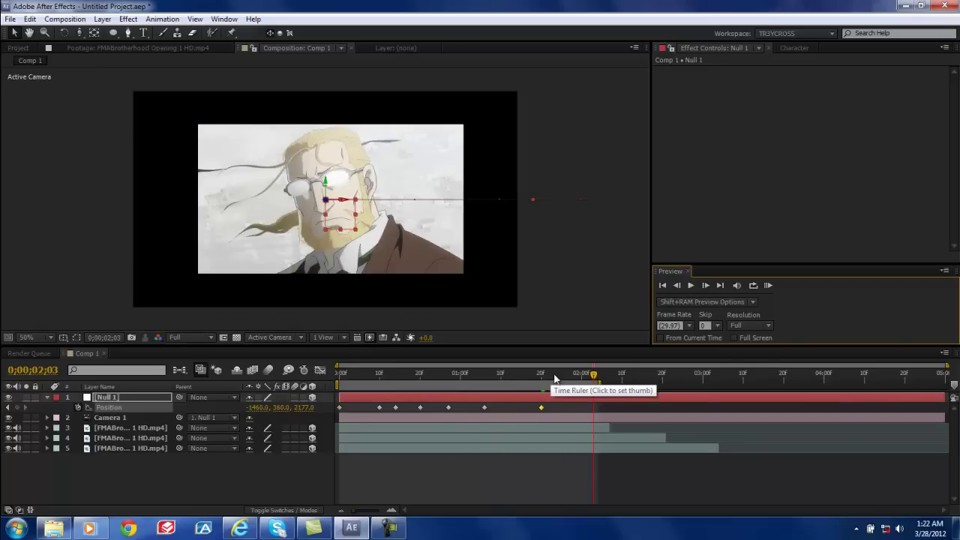
left_click_drag(592, 373, 516, 417)
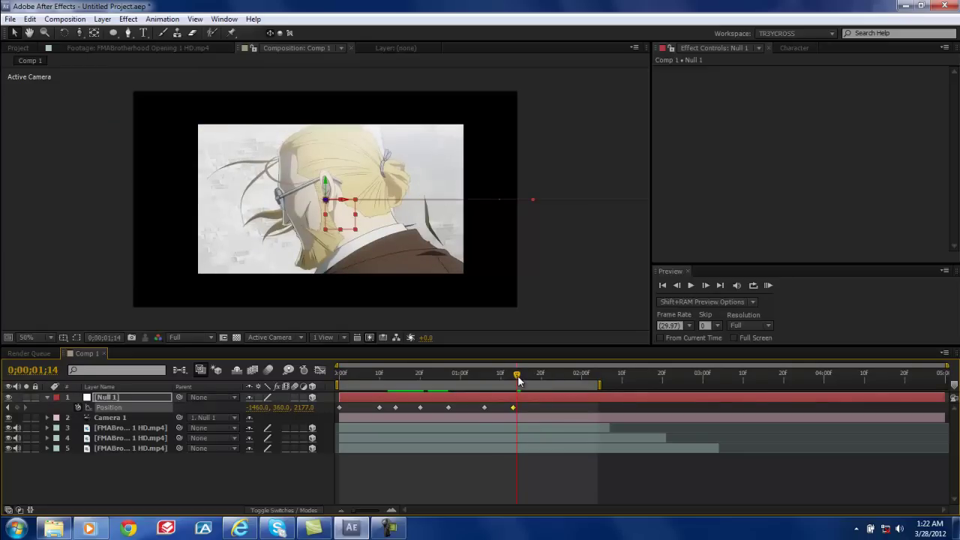
key("space")
left_click_drag(514, 395, 443, 411)
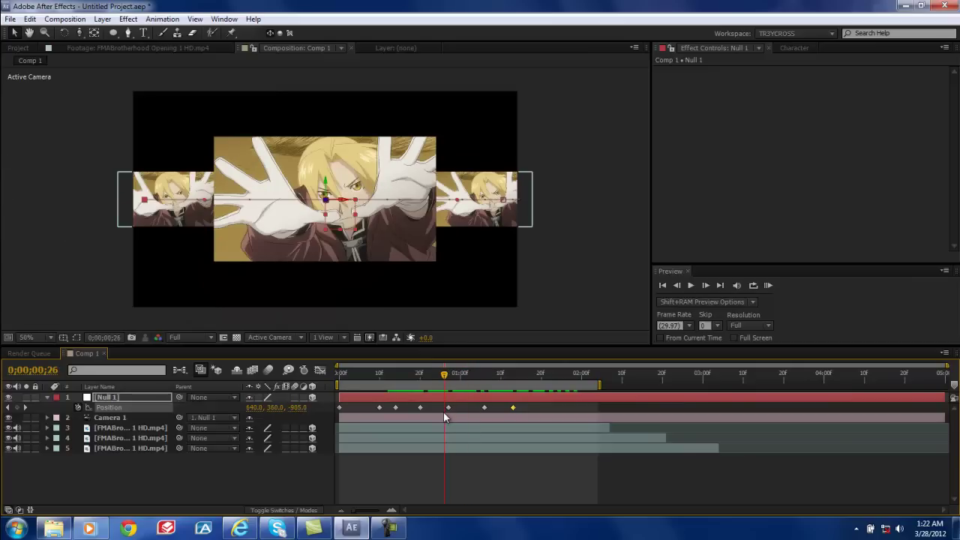
At frame 0;00;00;27, duplicate the right-side clip (layer 4) and place the copy below it
left_click(455, 374)
mouse_move(455, 373)
left_mouse_down()
mouse_move(480, 375)
mouse_move(447, 385)
left_mouse_up()
left_click(162, 440)
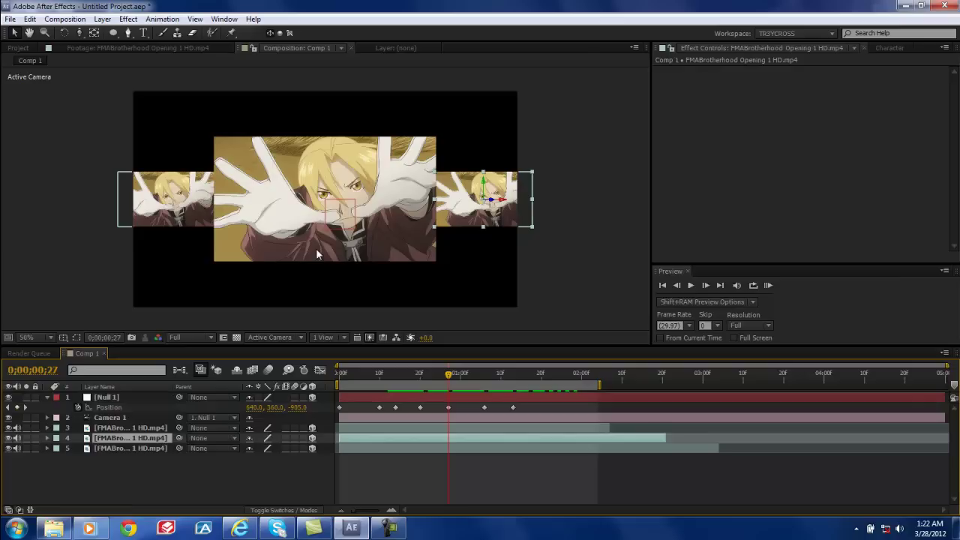
key("ctrl+d")
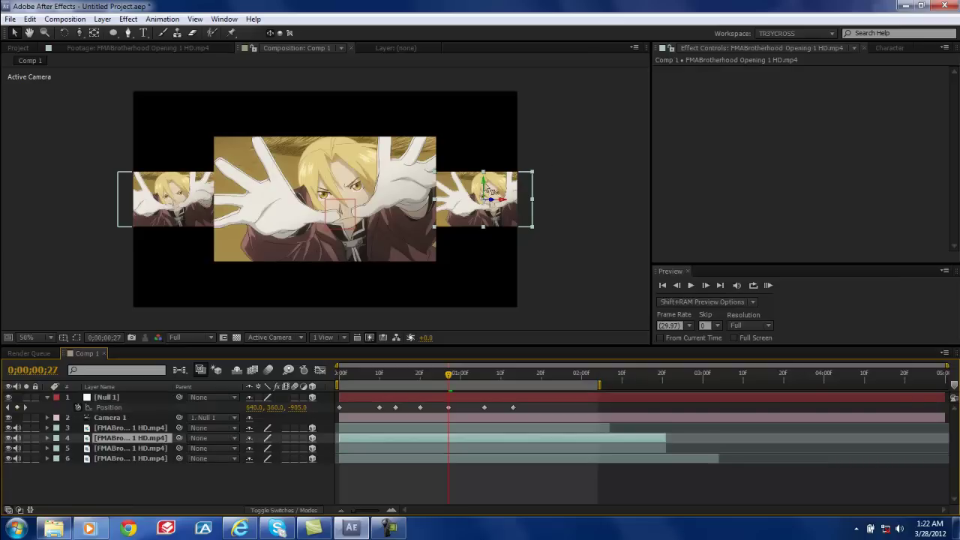
left_click_drag(487, 191, 488, 248)
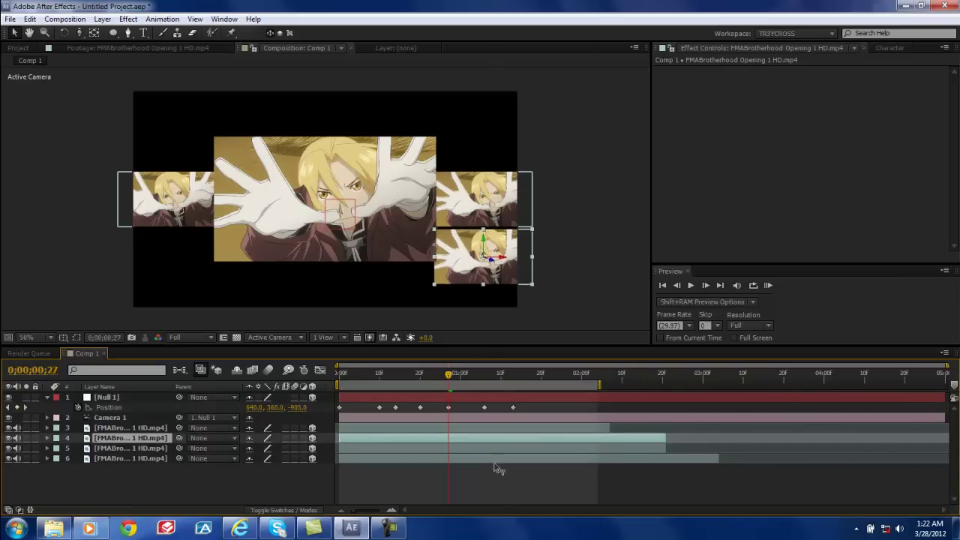
left_click_drag(498, 468, 488, 441)
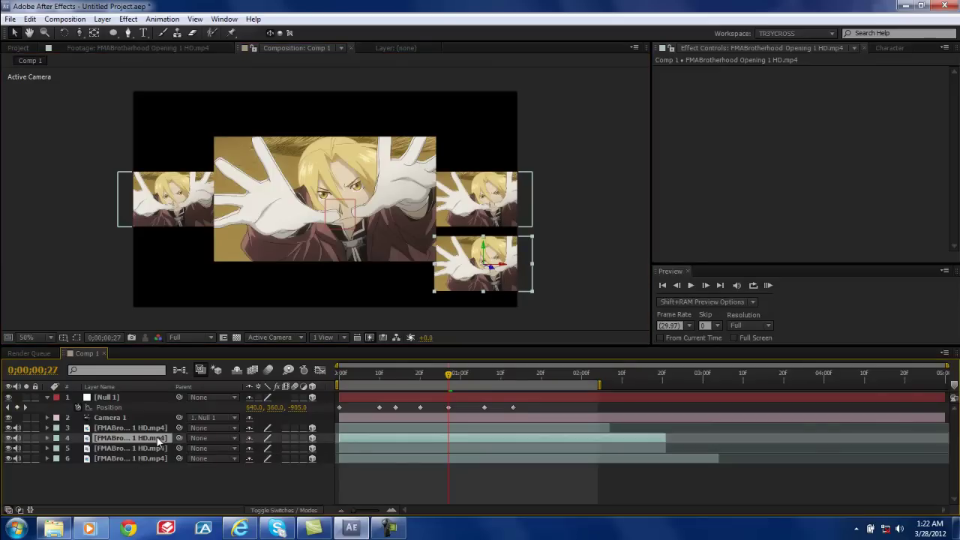
Add another copy above the right-side clip, then duplicate both the top and bottom copies
key("ctrl+d")
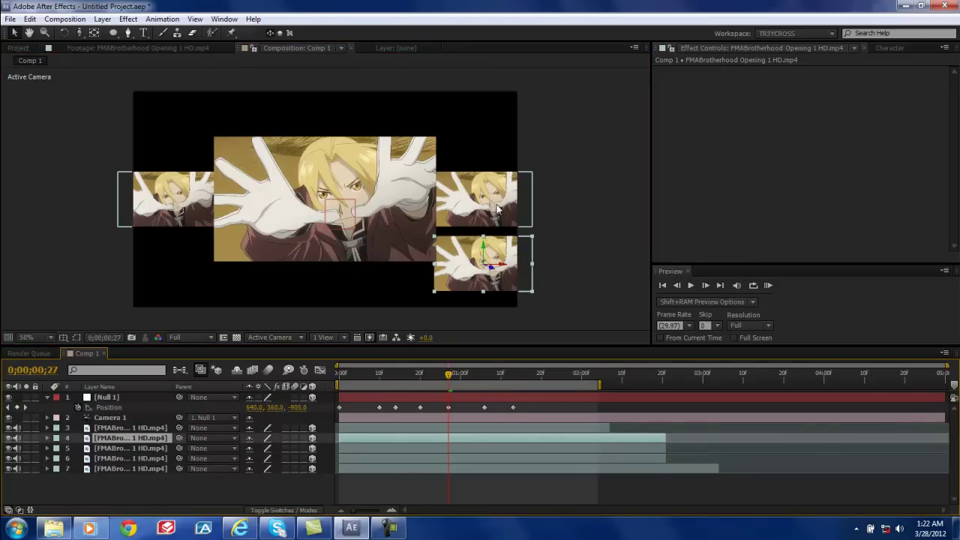
left_click_drag(487, 255, 487, 190)
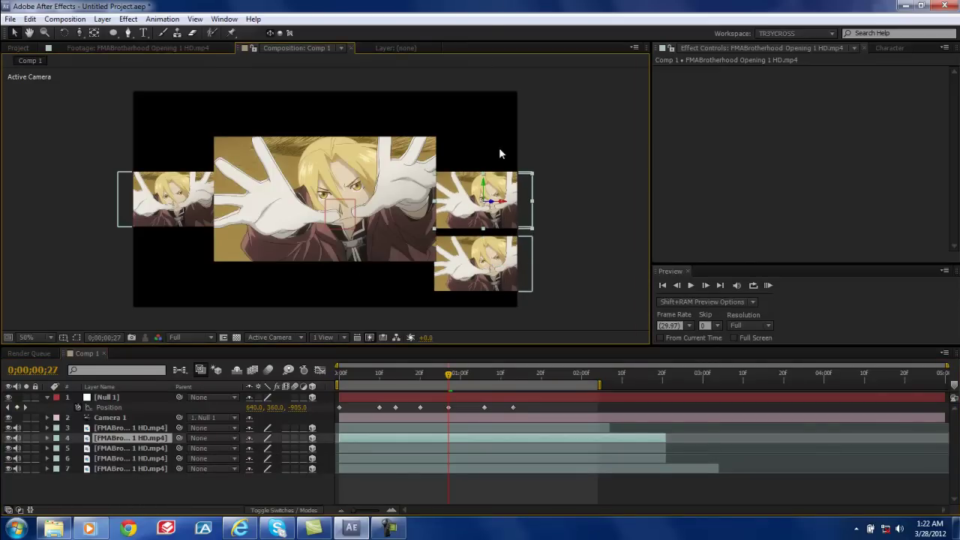
left_click_drag(483, 94, 483, 25)
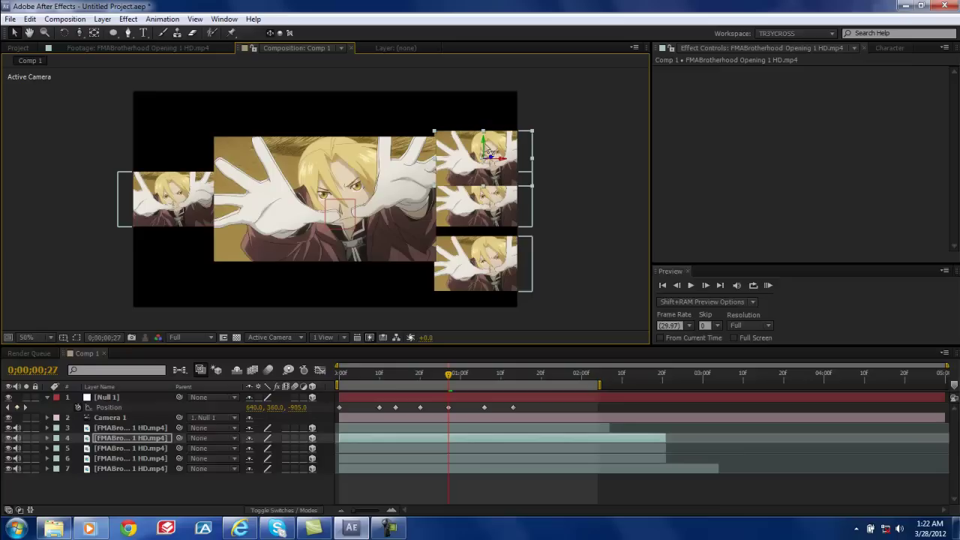
left_click_drag(489, 150, 477, 37)
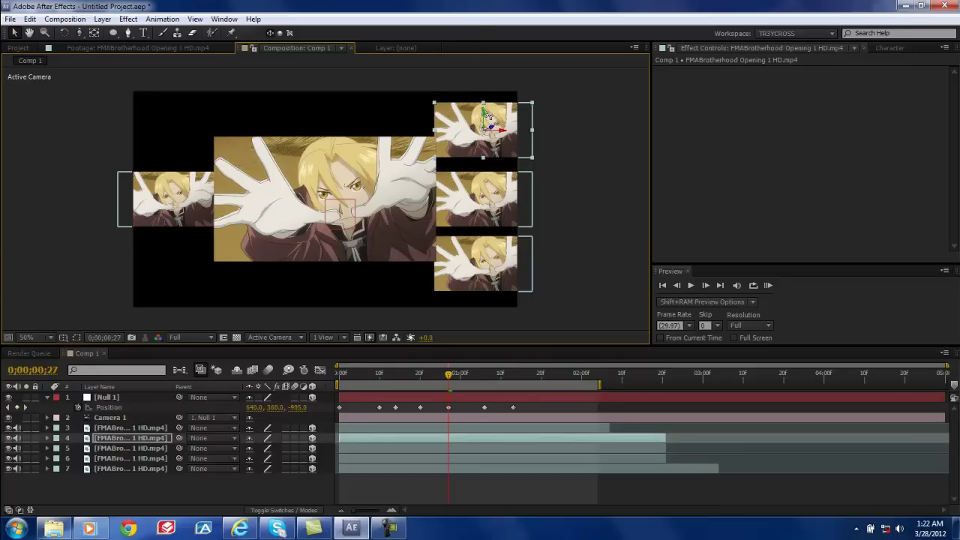
left_click_drag(489, 118, 489, 123)
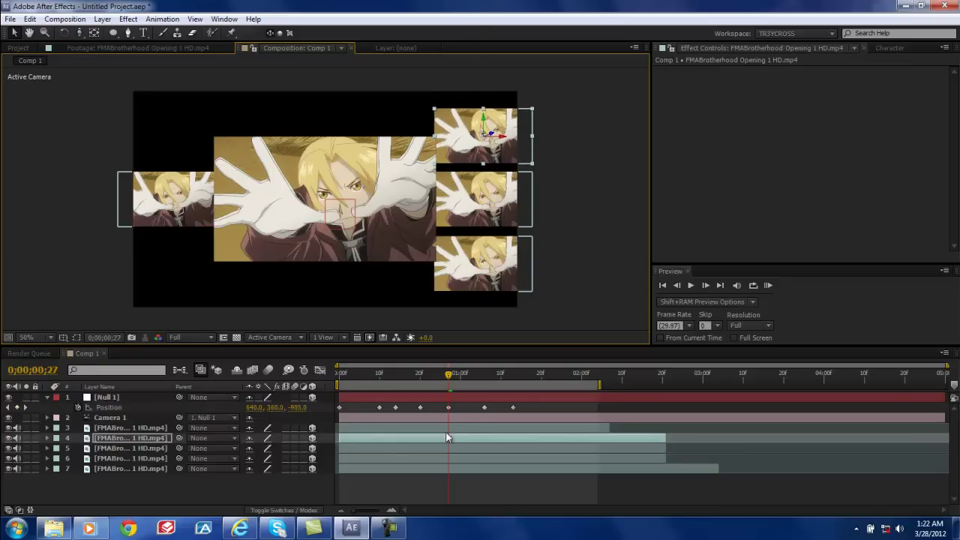
left_click(160, 449)
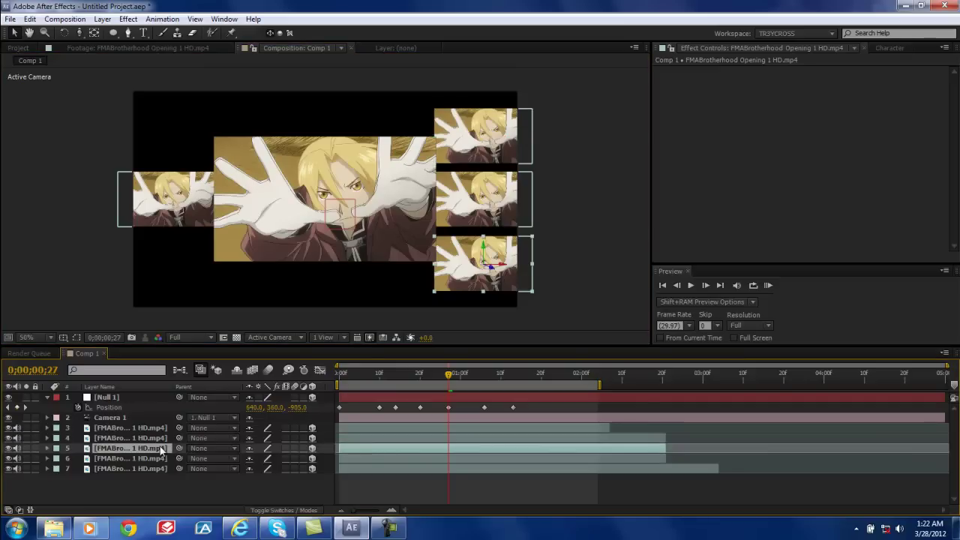
left_click(164, 439, "shift")
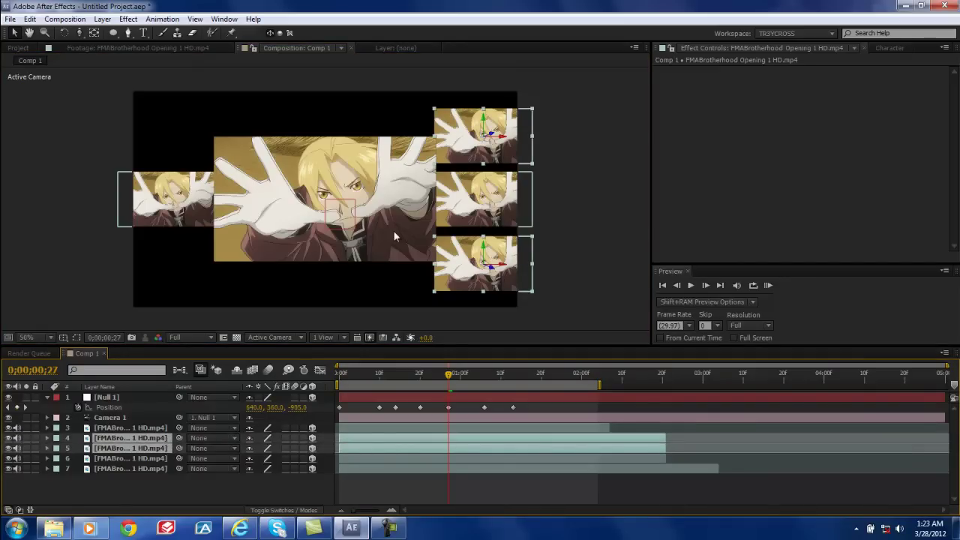
key("ctrl+d")
Move the two new copies to the left column, aligned with the left clip, and scrub to 0;00;00;18
left_click_drag(507, 272, 24, 269)
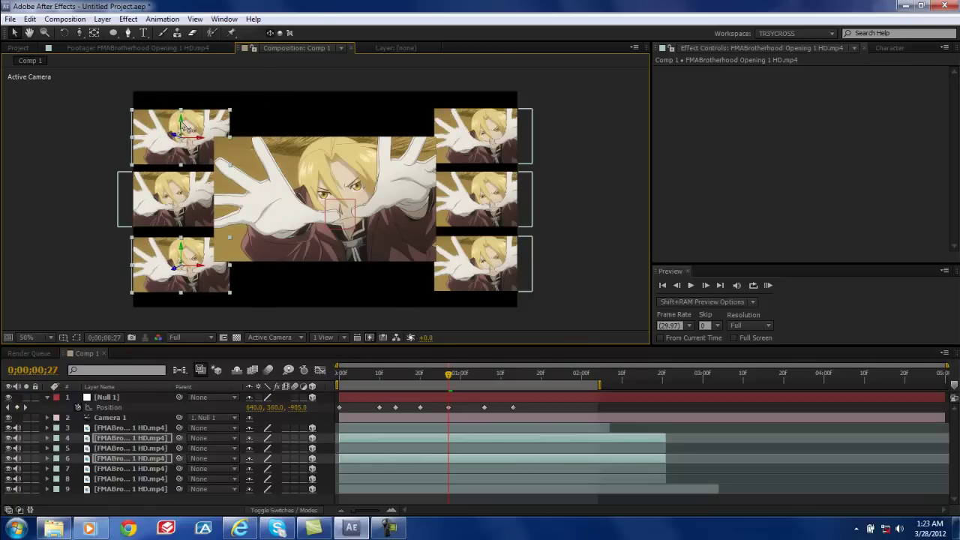
left_click_drag(185, 128, 185, 125)
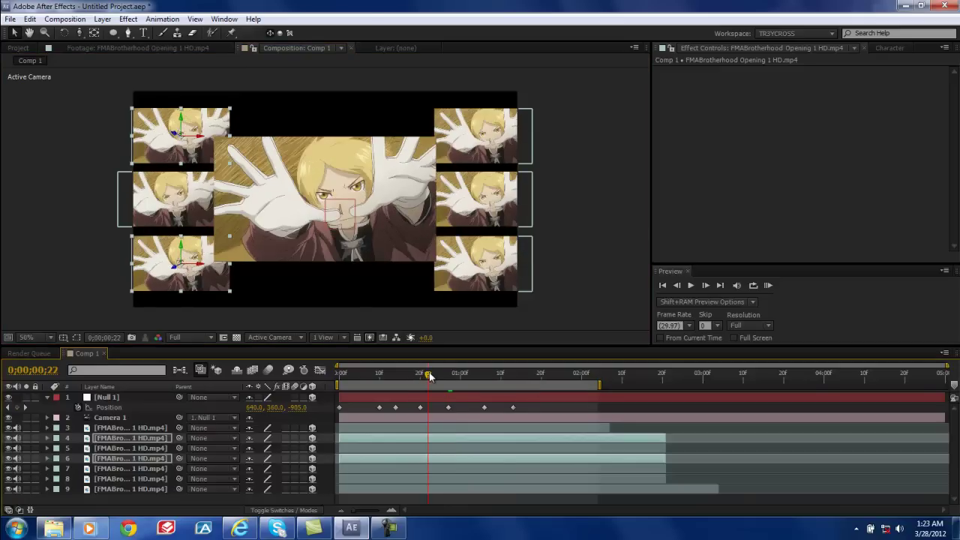
left_click(452, 379)
left_click_drag(453, 381, 433, 395)
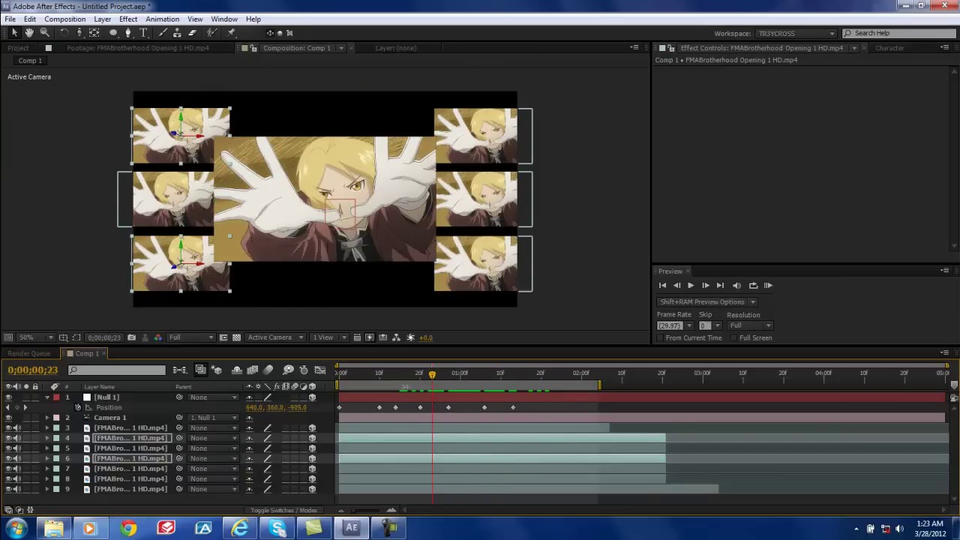
left_click(404, 377)
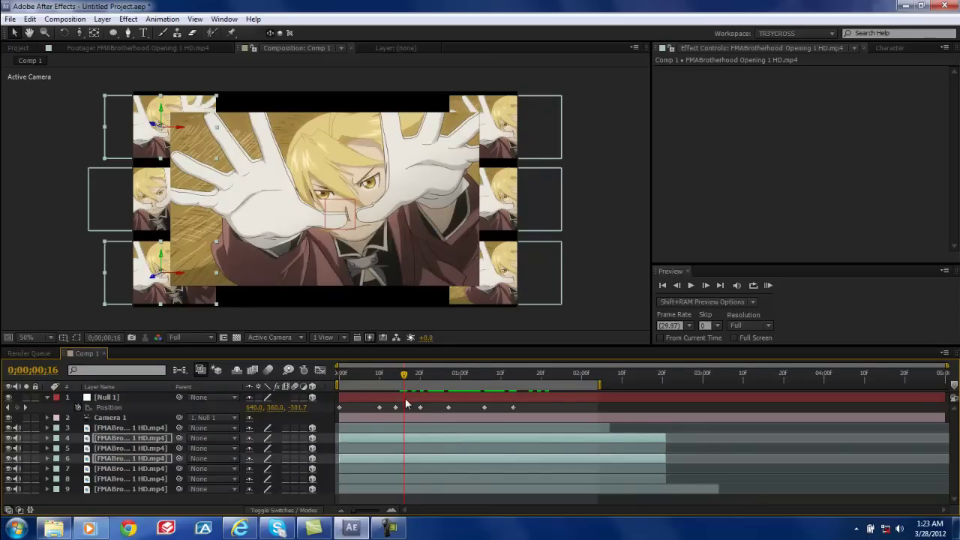
left_click(109, 406)
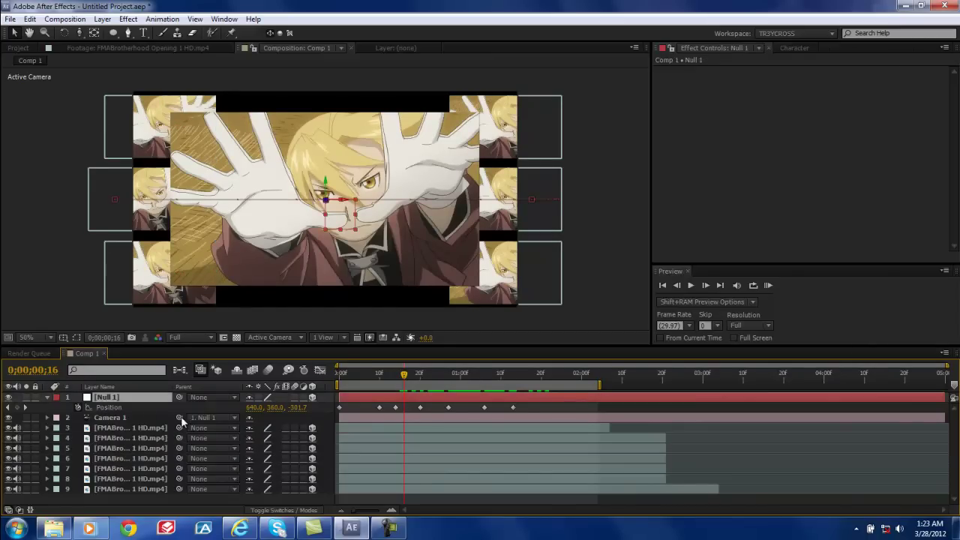